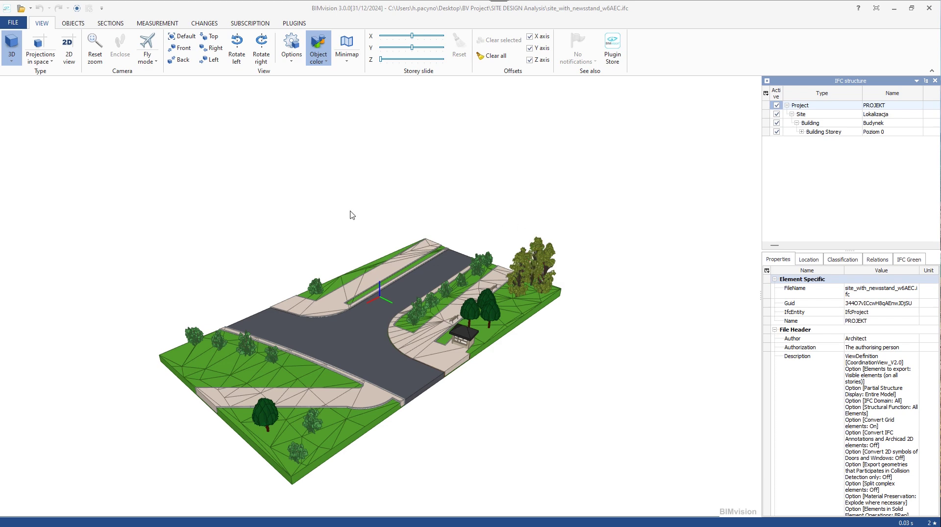
pyautogui.moveTo(216, 288); pyautogui.dragTo(387, 284)
pyautogui.scroll(2, 471, 410)
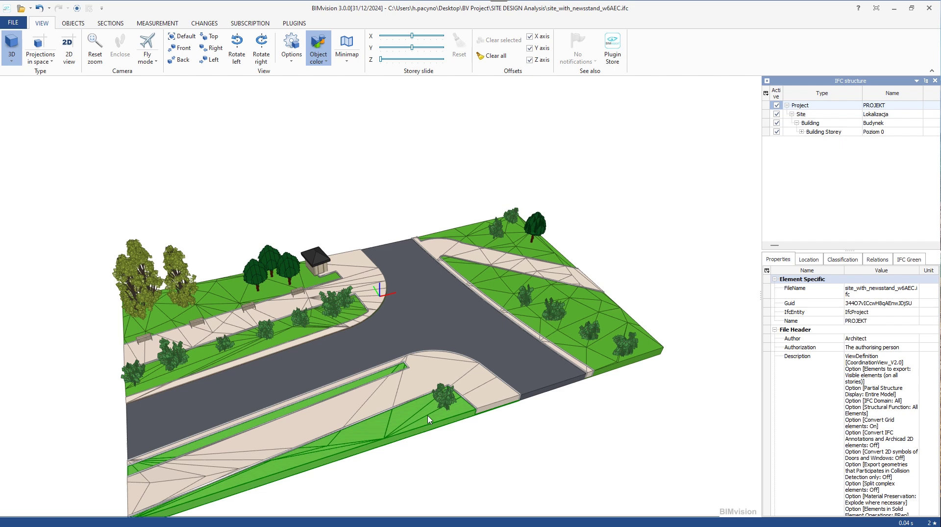
pyautogui.click(298, 24)
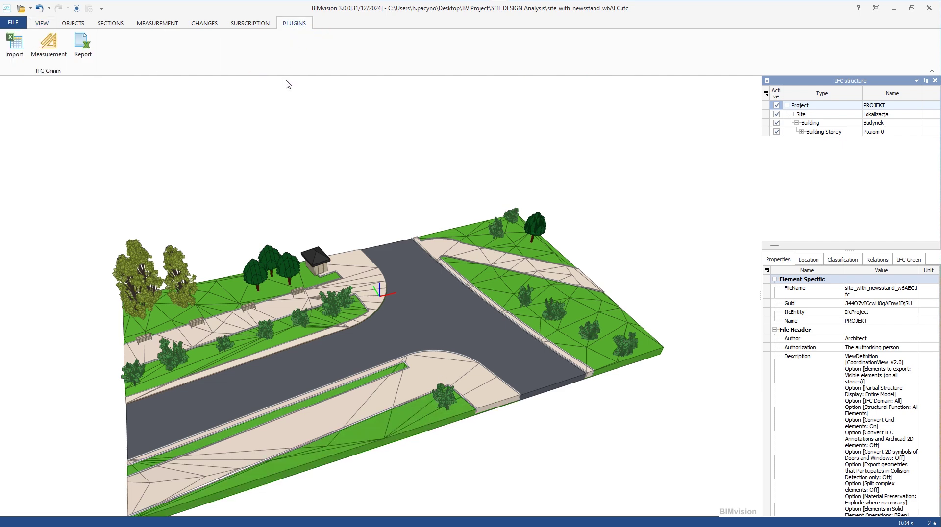
pyautogui.click(11, 49)
pyautogui.click(83, 45)
pyautogui.click(157, 23)
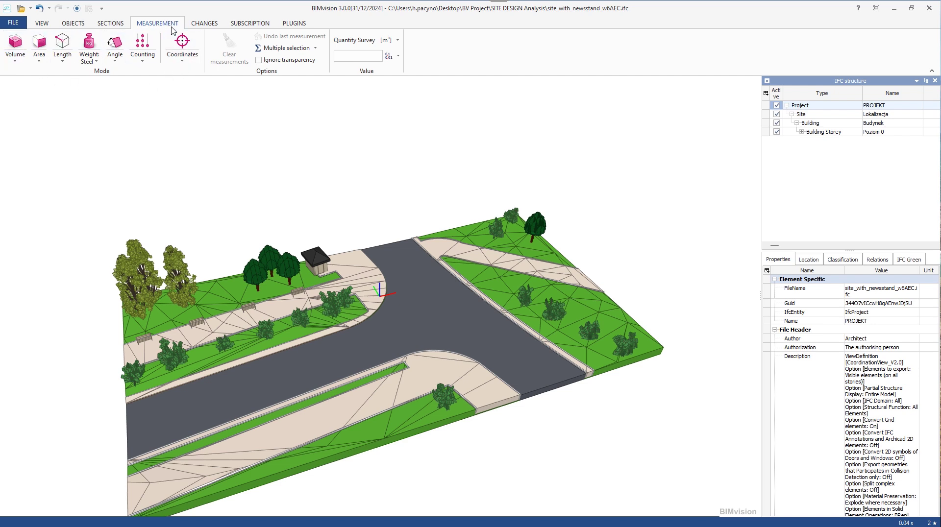
pyautogui.click(294, 23)
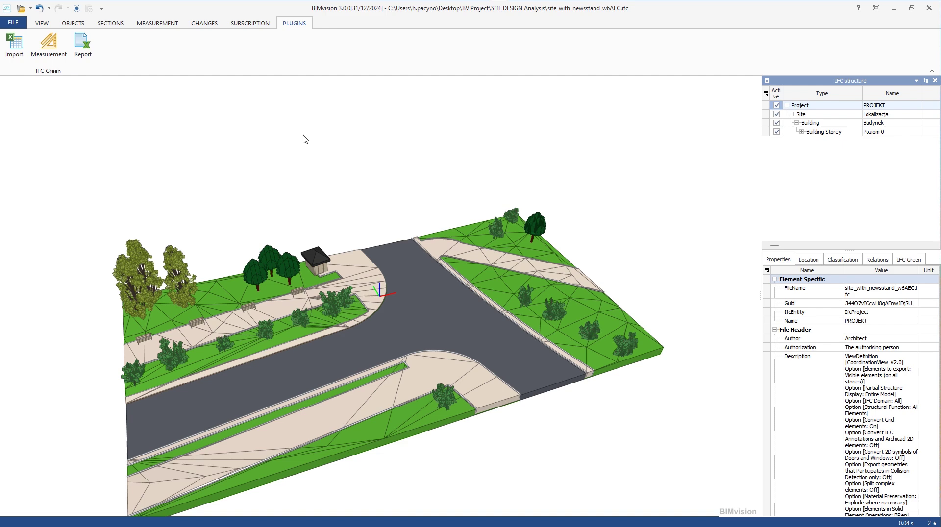
pyautogui.moveTo(320, 170); pyautogui.dragTo(288, 136, button='middle')
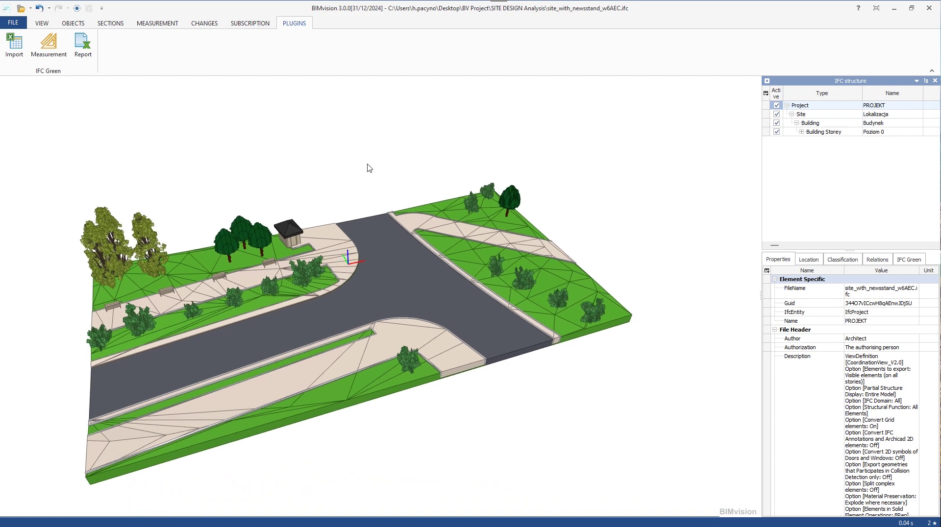
pyautogui.moveTo(370, 181); pyautogui.dragTo(376, 178)
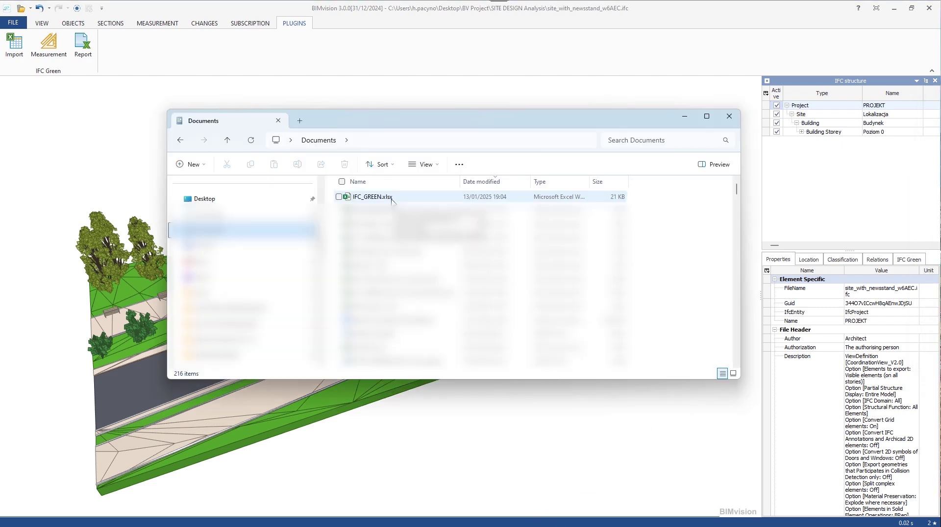
# Open IFC_GREEN.xlsx from Documents in Excel and paste the IfcBuildingElementProxy bench record into row 34 of the BIM sheet.
pyautogui.click(392, 201)
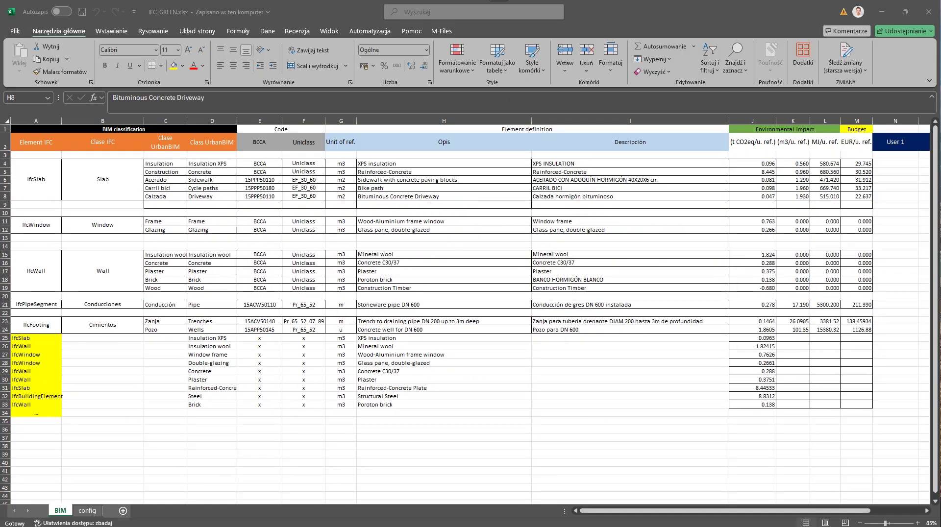
pyautogui.hotkey('ctrl', 'c')
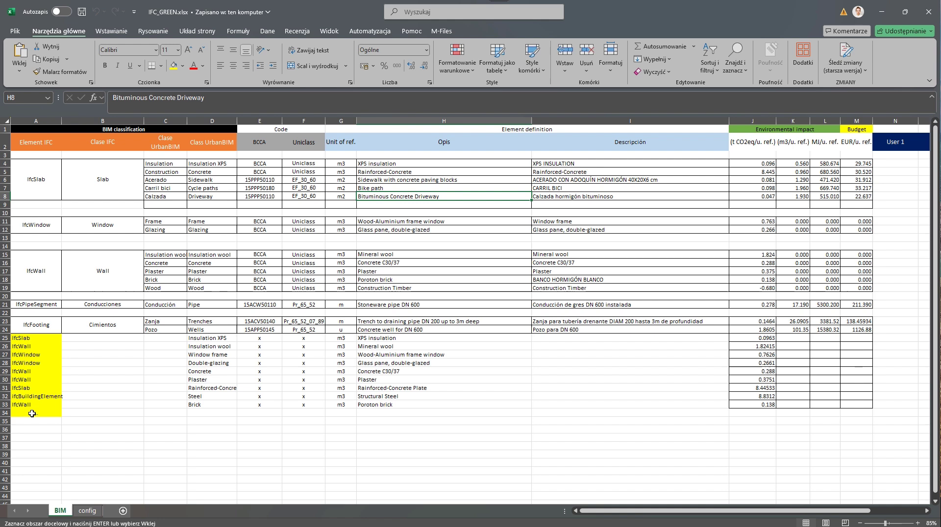
pyautogui.moveTo(22, 413); pyautogui.dragTo(857, 413)
pyautogui.hotkey('ctrl', 'v')
pyautogui.click(165, 444)
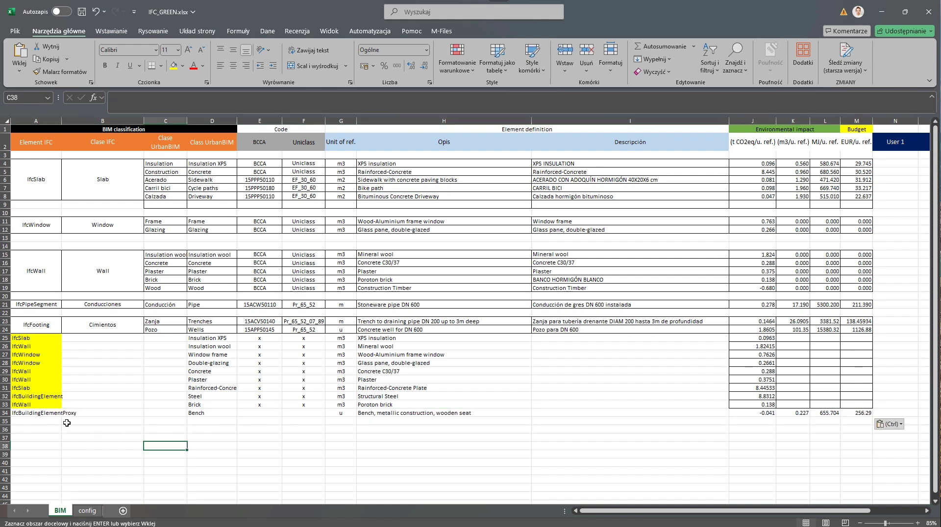
# Enter x as both the BCCA and Uniclass code of the Bench row.
pyautogui.click(260, 414)
pyautogui.write('x')
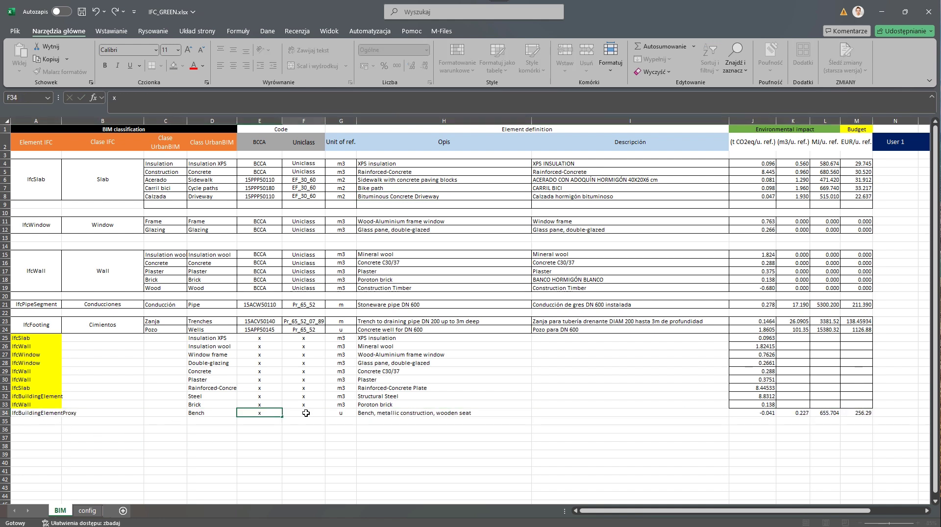
pyautogui.click(307, 413)
pyautogui.write('x')
pyautogui.click(312, 437)
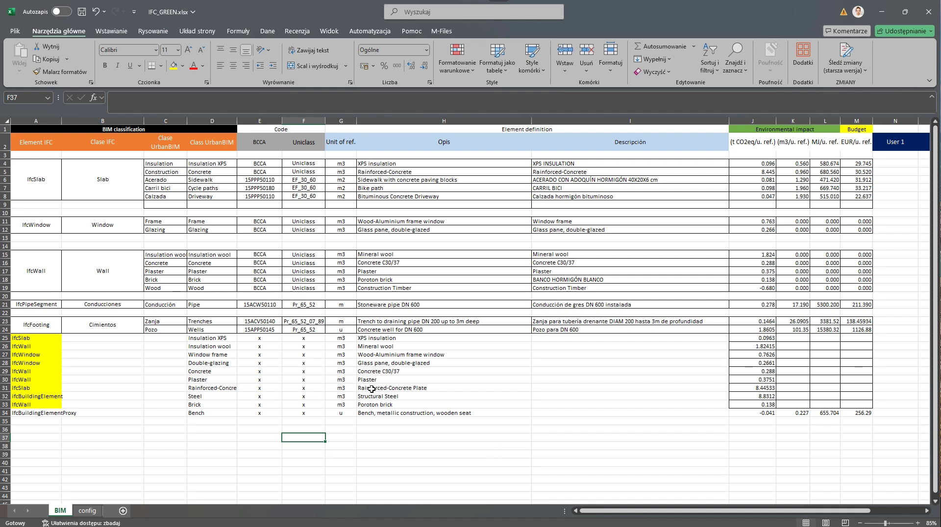
# Rename the User 1 column header as Manufacturer.
pyautogui.hscroll(3, 795, 505)
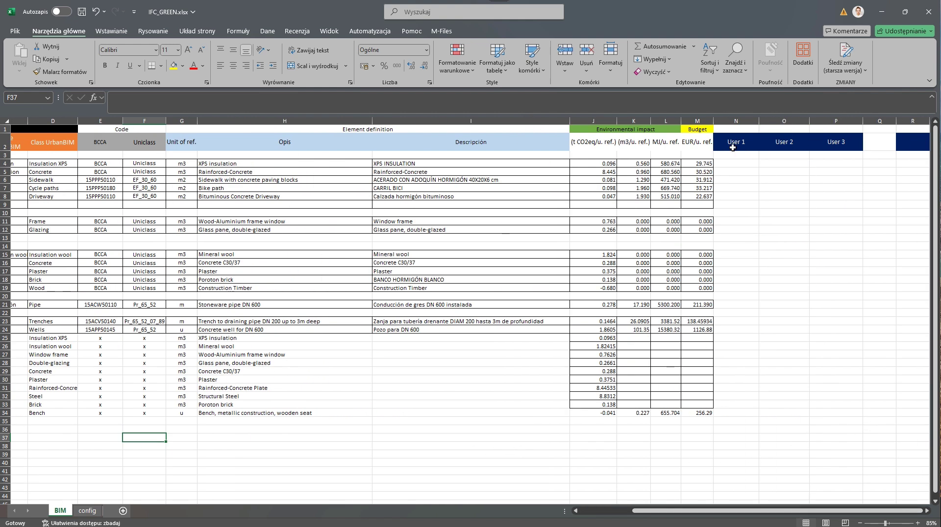
pyautogui.click(736, 142)
pyautogui.doubleClick(736, 142)
pyautogui.moveTo(746, 142); pyautogui.dragTo(723, 142)
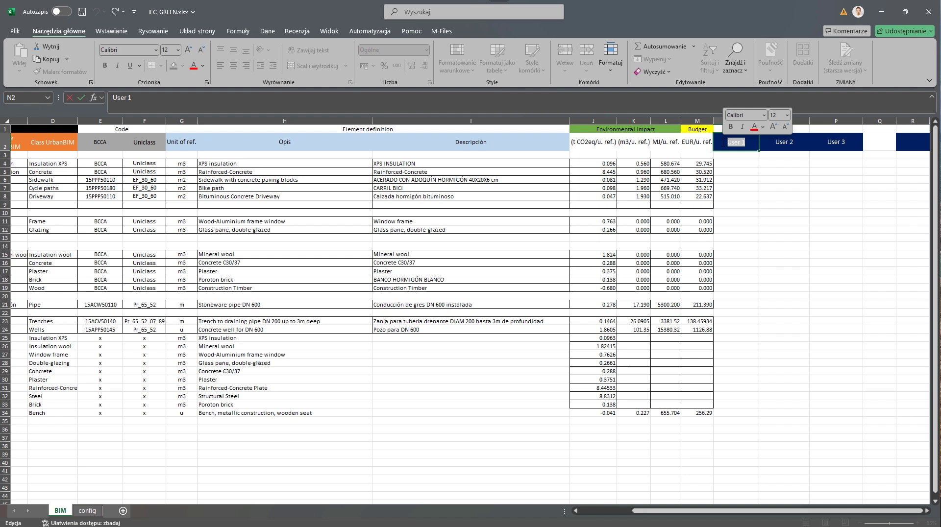
pyautogui.write('Manufacturer')
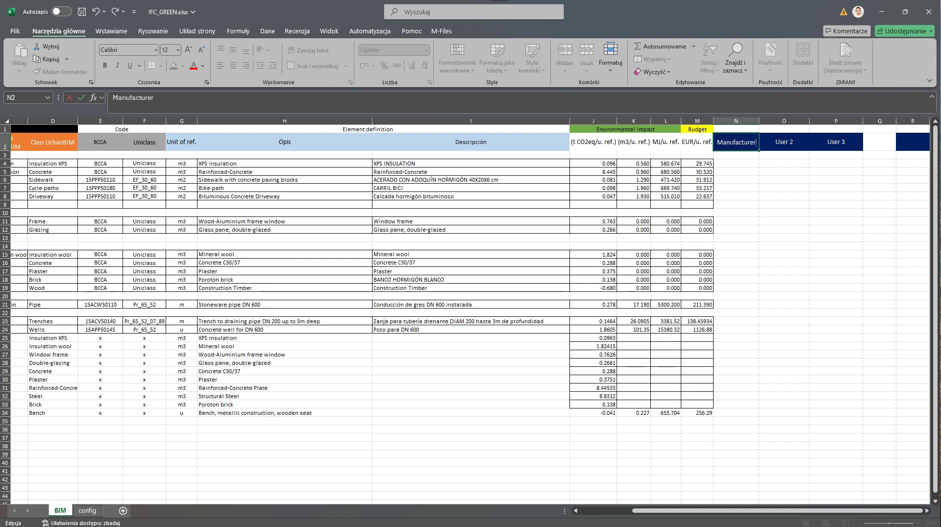
# Rename the User 2 column header as Product Number.
pyautogui.doubleClick(784, 143)
pyautogui.moveTo(795, 142); pyautogui.dragTo(770, 143)
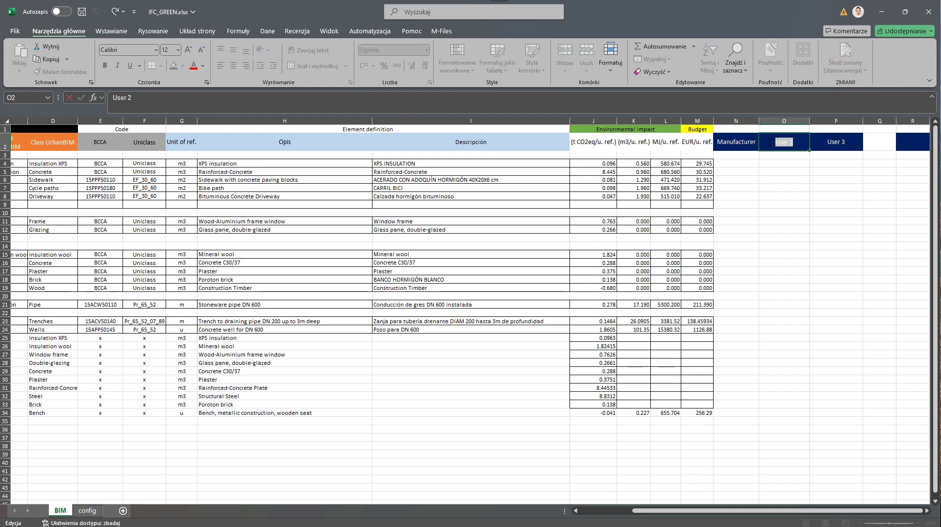
pyautogui.write('Prodyuct Number')
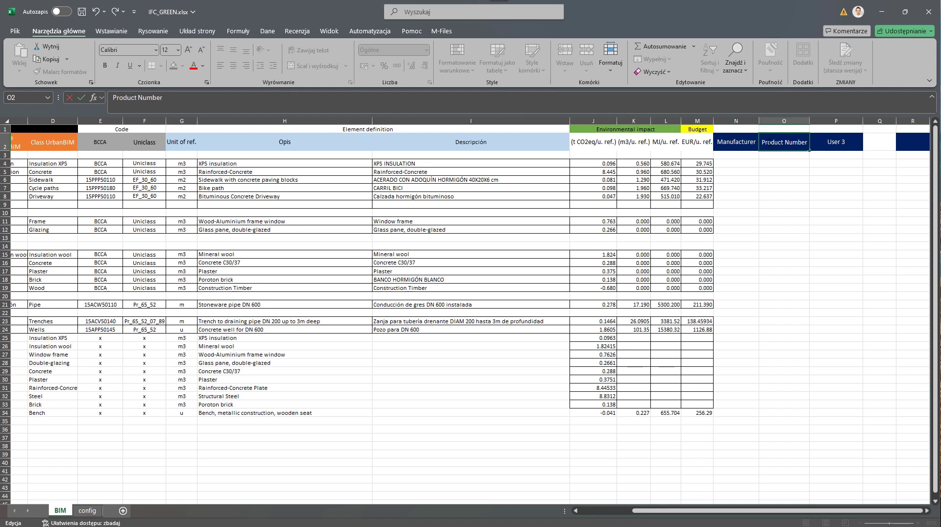
# Rename the User 3 column header as Production Year.
pyautogui.click(831, 143)
pyautogui.doubleClick(830, 144)
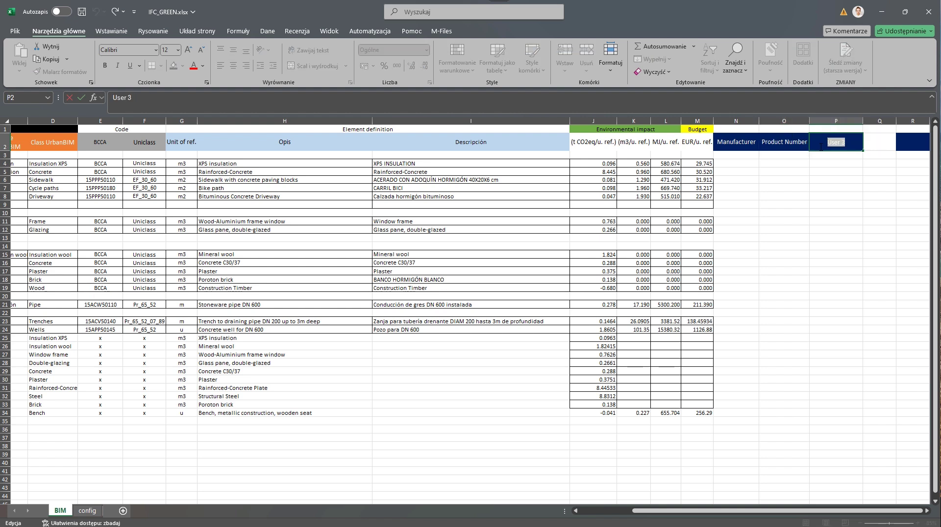
pyautogui.write('Production Year')
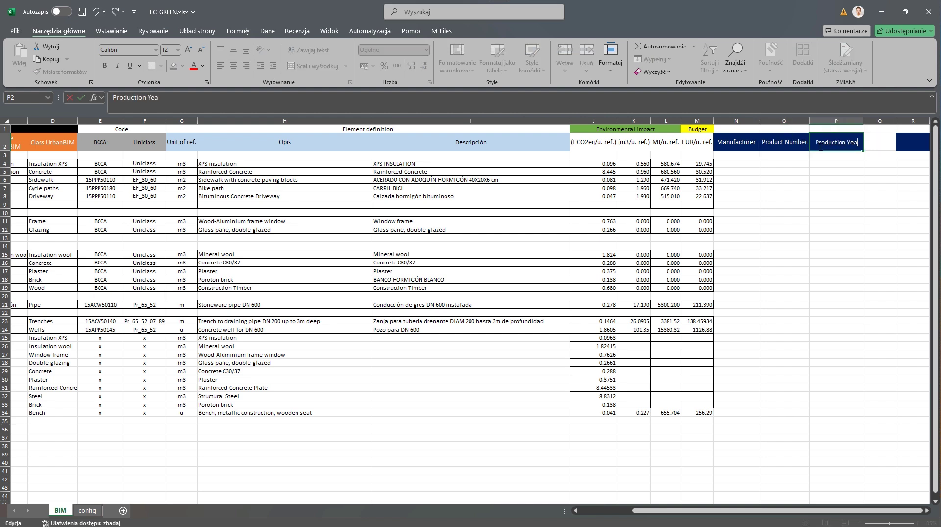
pyautogui.click(836, 179)
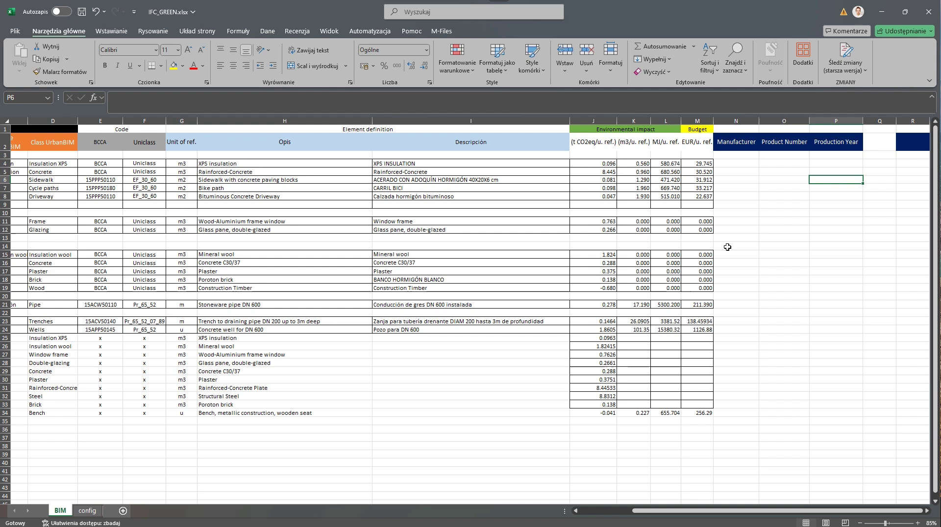
# Fill in the Bench row with manufacturer MyBench, product number 324 and production year 2024.
pyautogui.doubleClick(723, 414)
pyautogui.write('yBench')
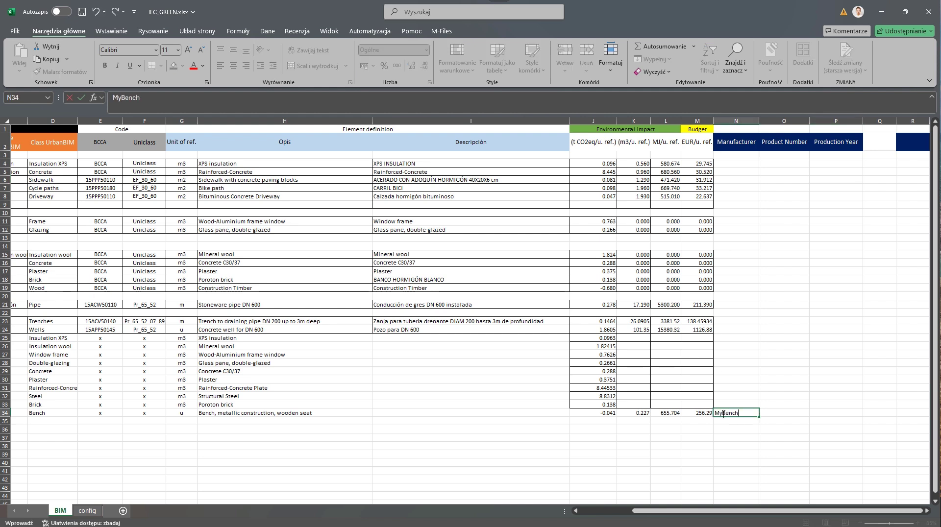
pyautogui.click(775, 412)
pyautogui.doubleClick(775, 412)
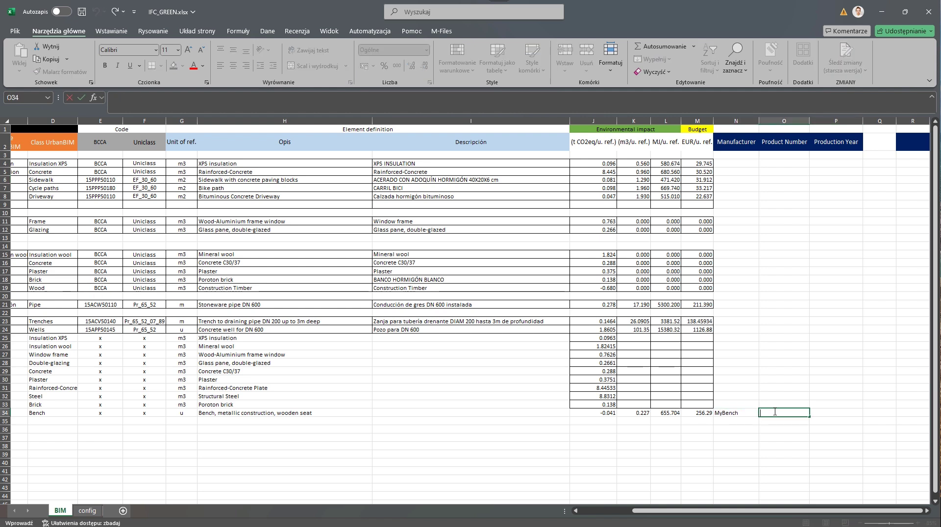
pyautogui.click(825, 411)
pyautogui.write('2024')
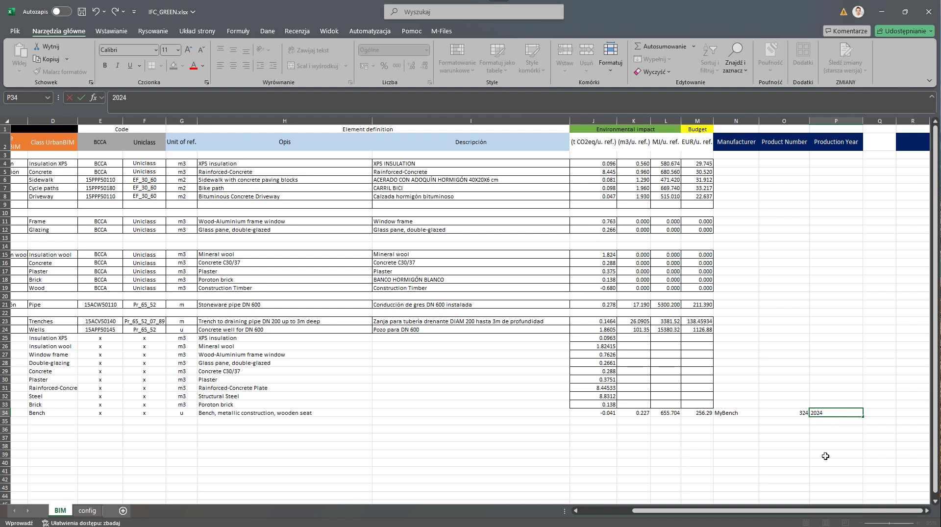
pyautogui.click(826, 456)
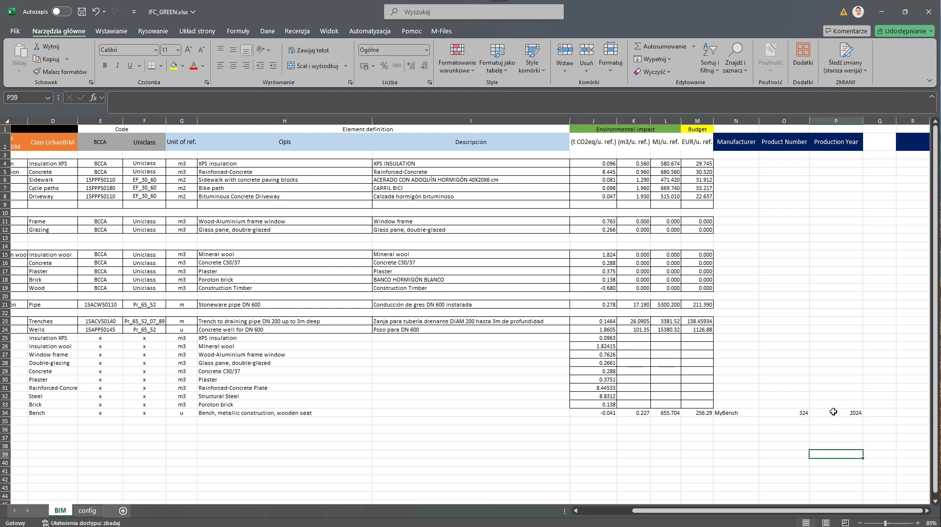
pyautogui.click(834, 411)
pyautogui.moveTo(820, 511); pyautogui.dragTo(608, 460)
pyautogui.click(468, 420)
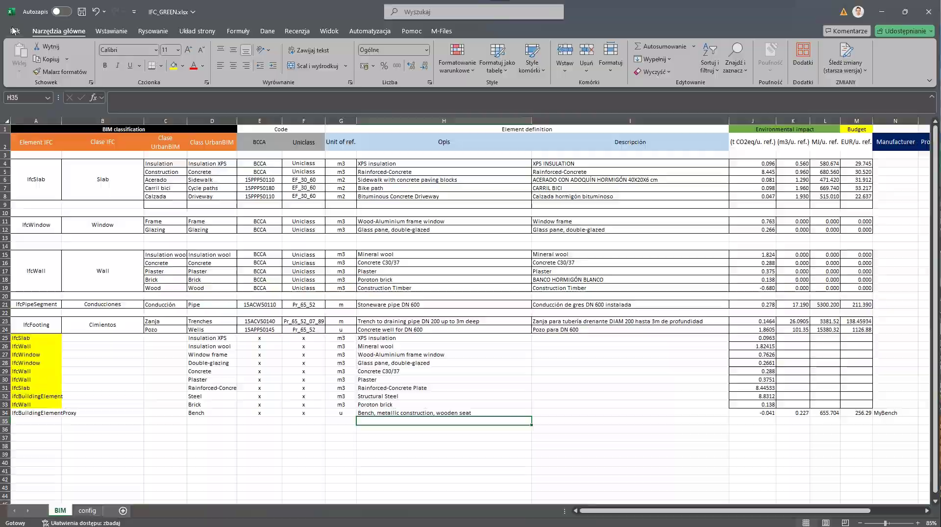
# Save the workbook as IFC_GREEN_1 in Documents and close it to return to BIMvision.
pyautogui.click(15, 31)
pyautogui.click(35, 181)
pyautogui.click(302, 74)
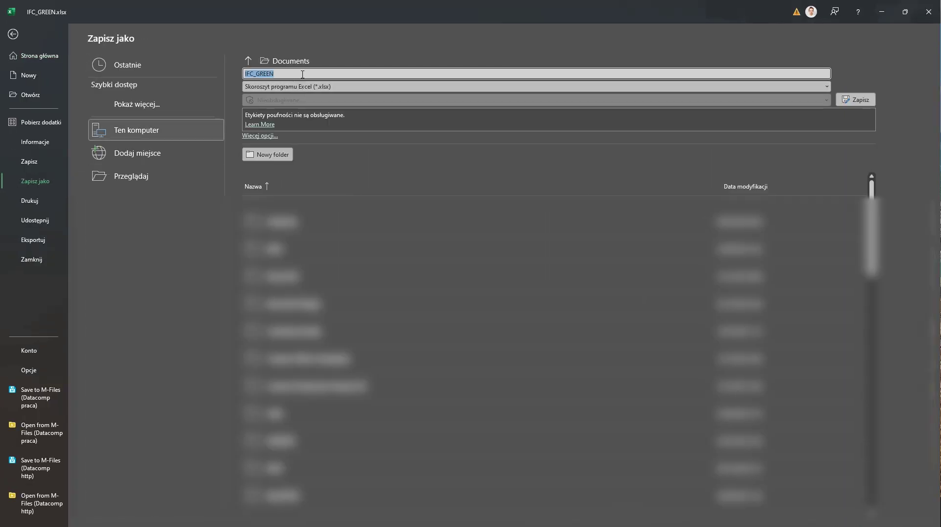
pyautogui.write('_1')
pyautogui.press('Return')
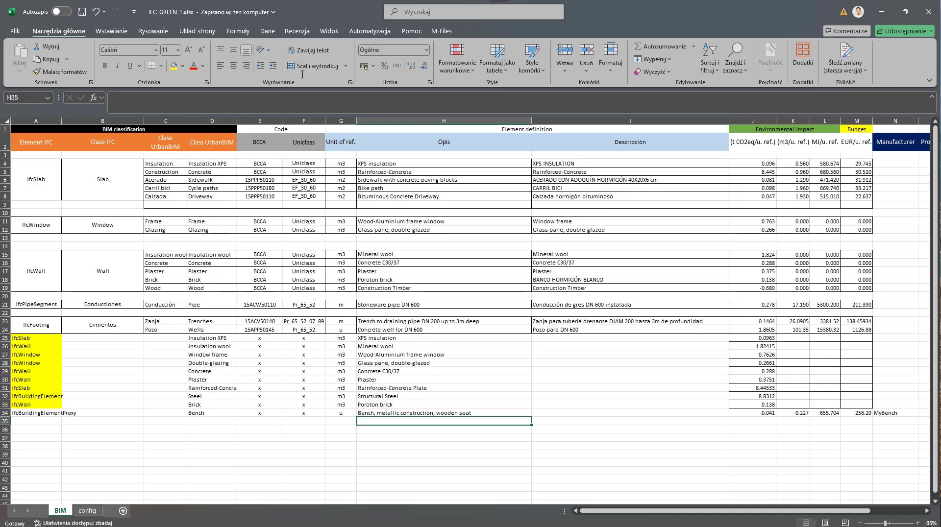
pyautogui.click(928, 14)
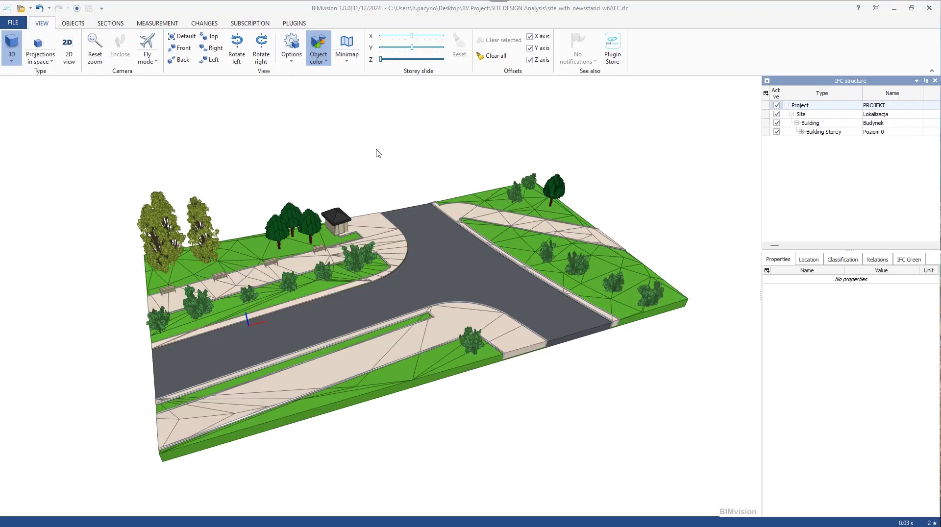
# Import the element properties from IFC_GREEN_1.xlsx in Documents with the IFC Green plugin.
pyautogui.click(306, 24)
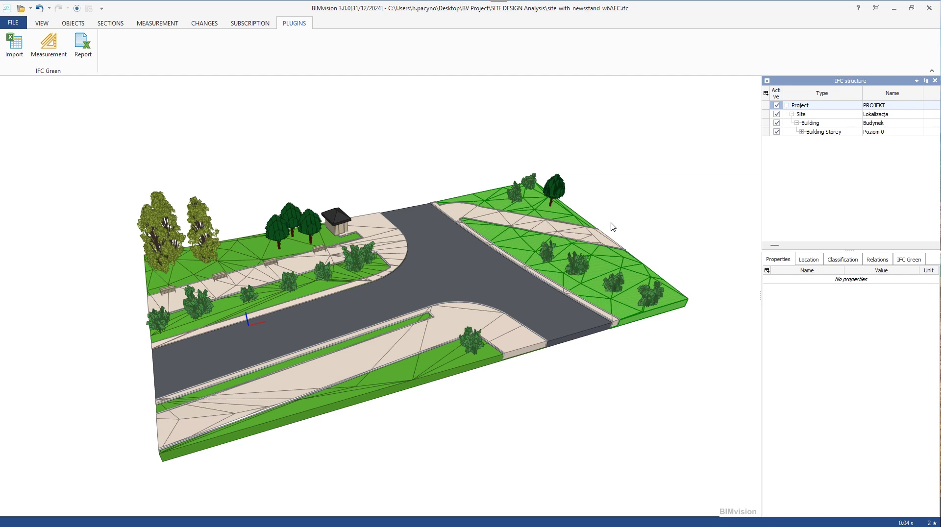
pyautogui.click(20, 49)
pyautogui.scroll(-5, 300, 260)
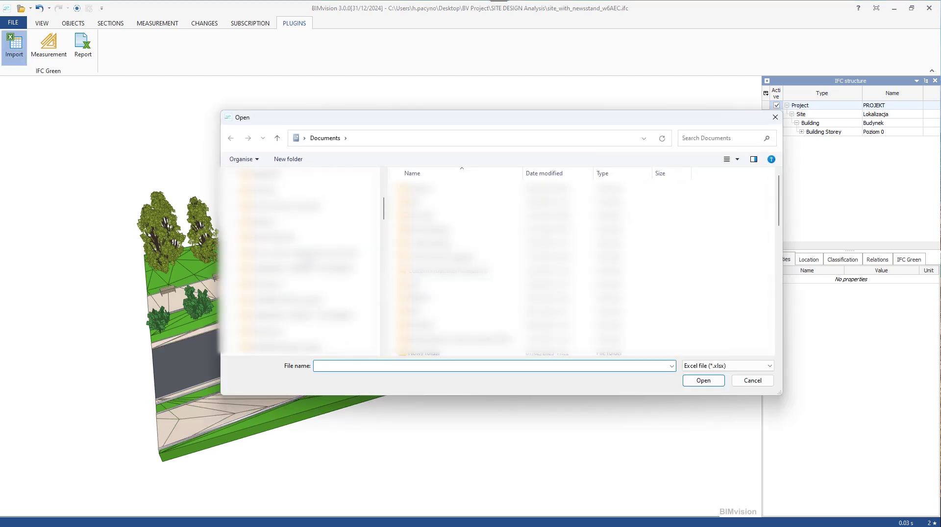
pyautogui.scroll(-6, 448, 287)
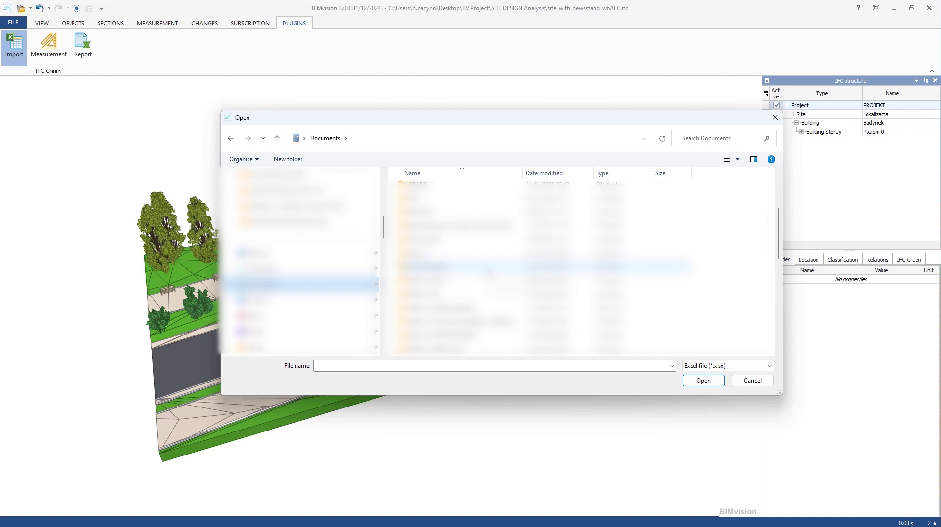
pyautogui.click(447, 283)
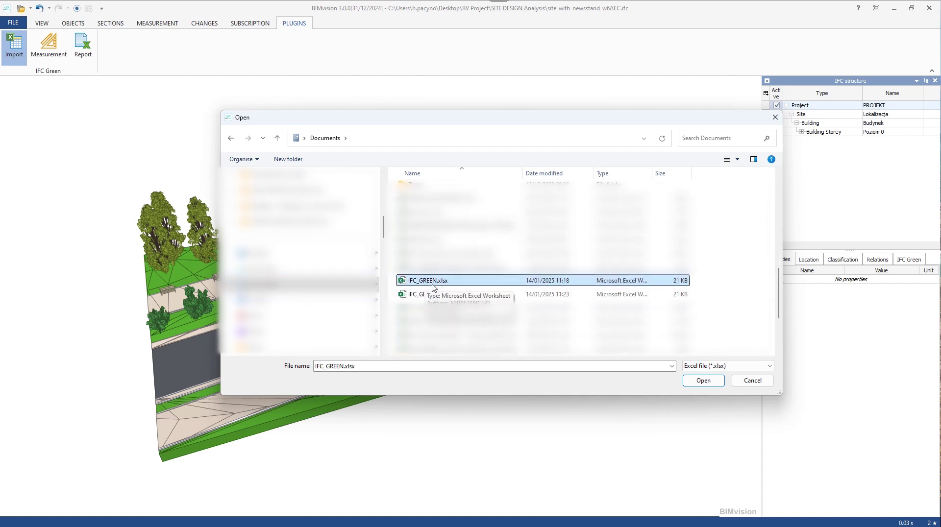
pyautogui.click(441, 295)
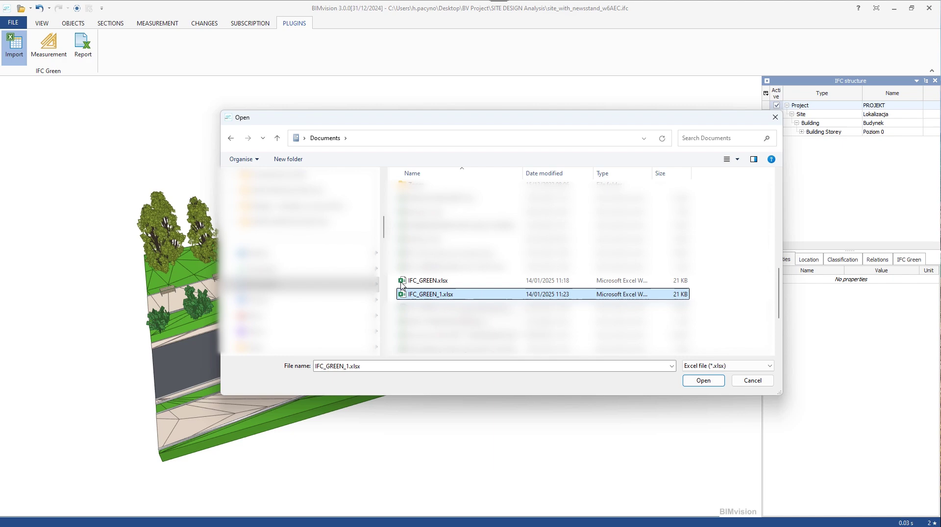
pyautogui.click(718, 382)
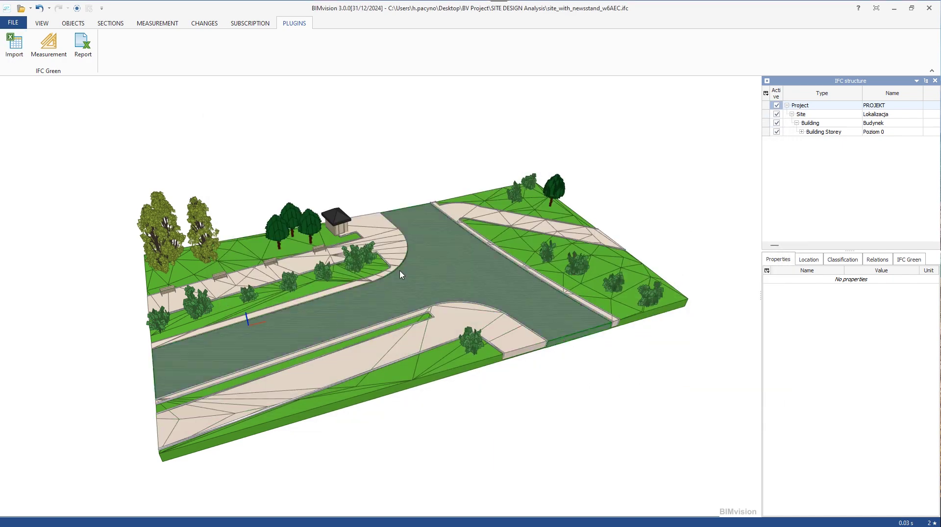
pyautogui.moveTo(400, 143); pyautogui.dragTo(398, 158)
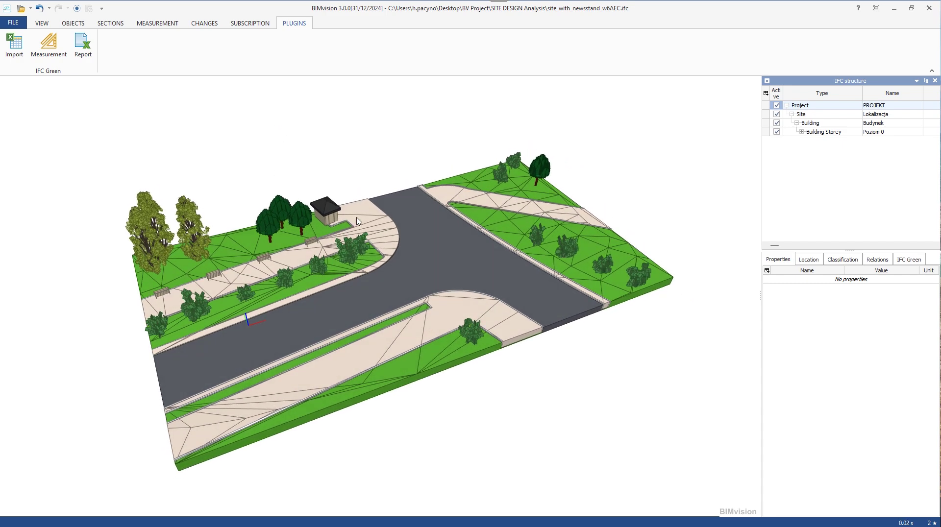
# Assign the Driveway entry, Bituminous Concrete Driveway, from the IFC Green database to the road surface.
pyautogui.scroll(2, 272, 282)
pyautogui.click(470, 269)
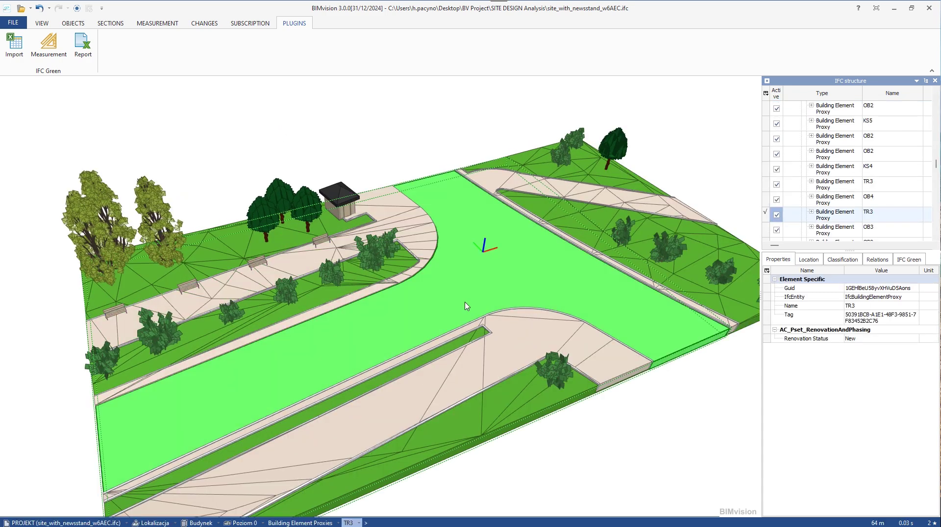
pyautogui.rightClick(480, 227)
pyautogui.click(507, 280)
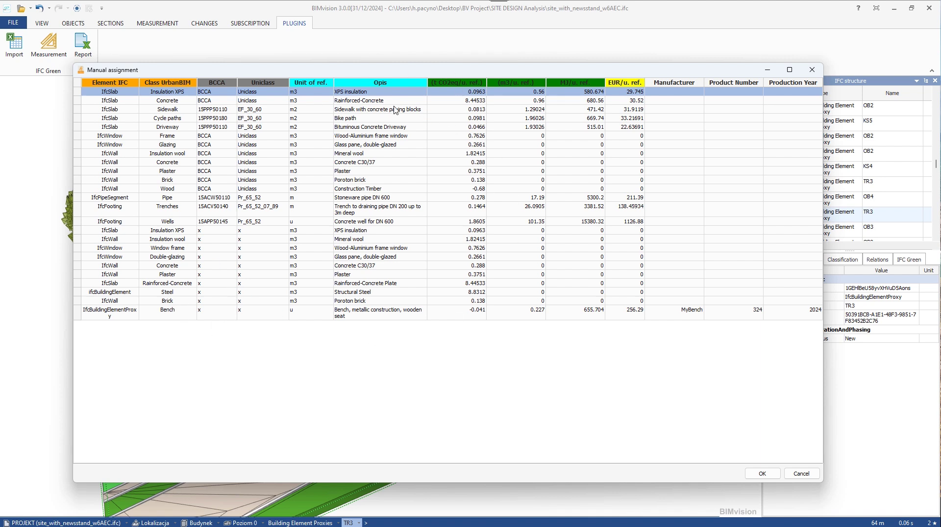
pyautogui.click(158, 314)
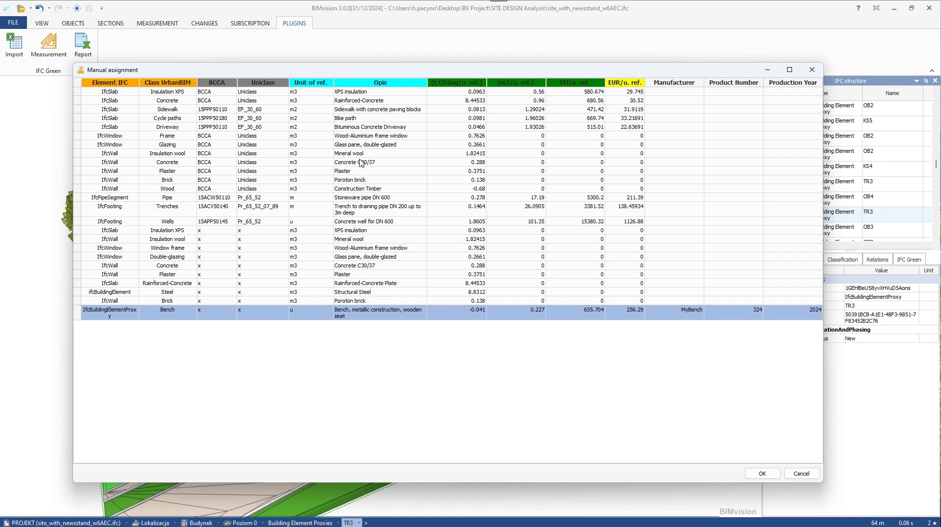
pyautogui.click(342, 129)
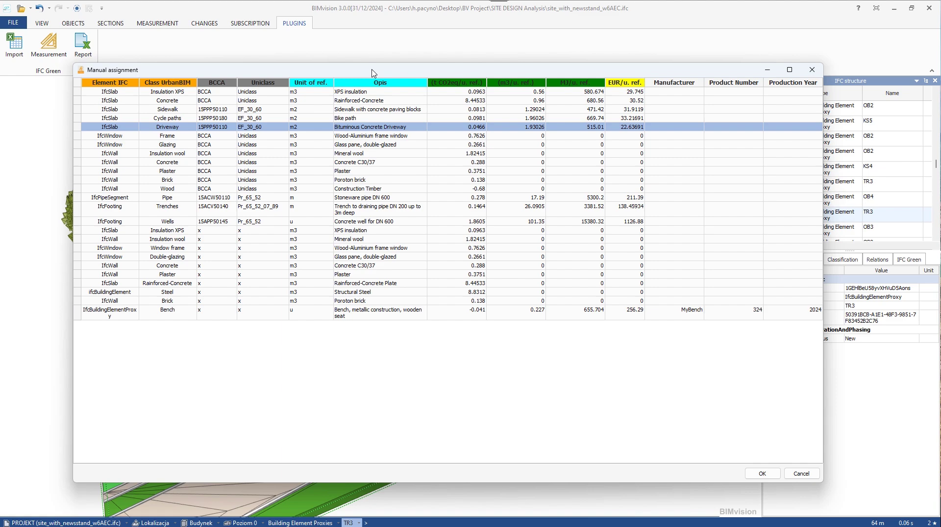
pyautogui.moveTo(372, 70); pyautogui.dragTo(385, 54)
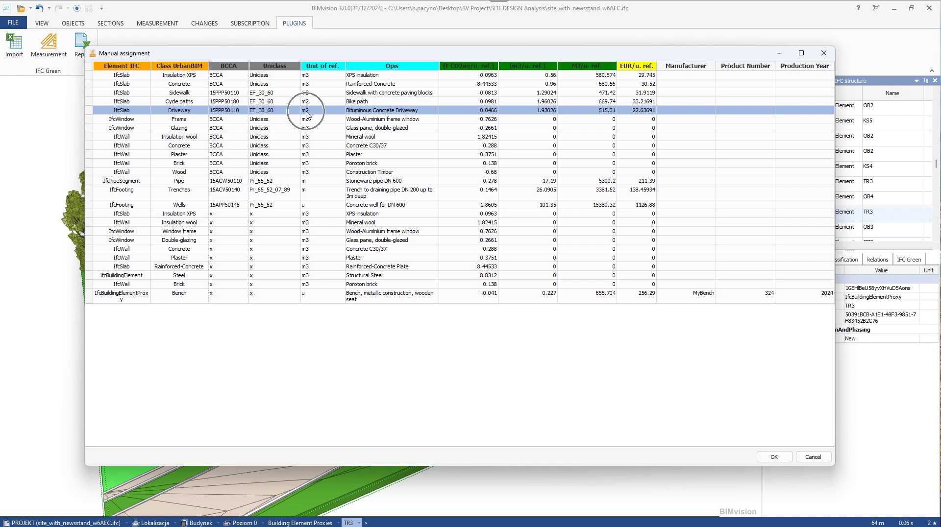
pyautogui.click(774, 457)
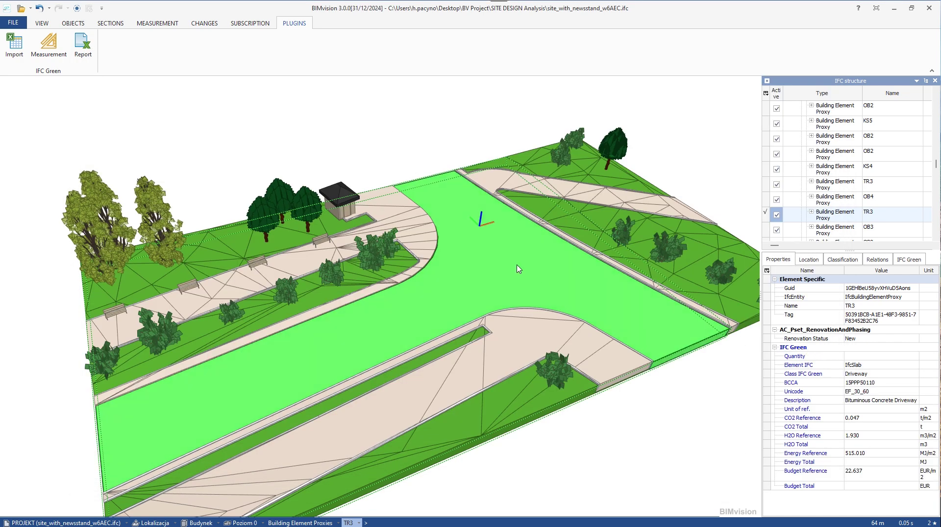
# Examine the IFC Green properties assigned to the road, including its unit of reference.
pyautogui.click(774, 348)
pyautogui.click(775, 348)
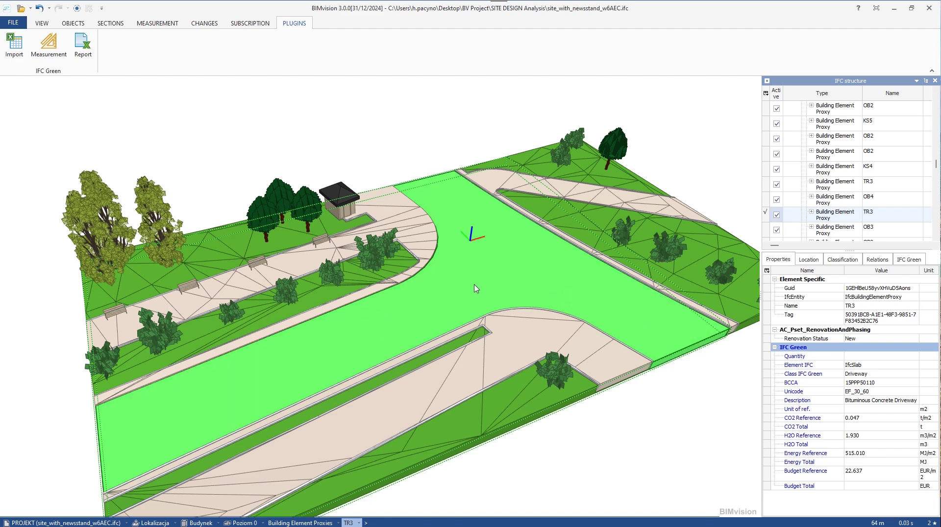
pyautogui.click(425, 156)
pyautogui.click(439, 191)
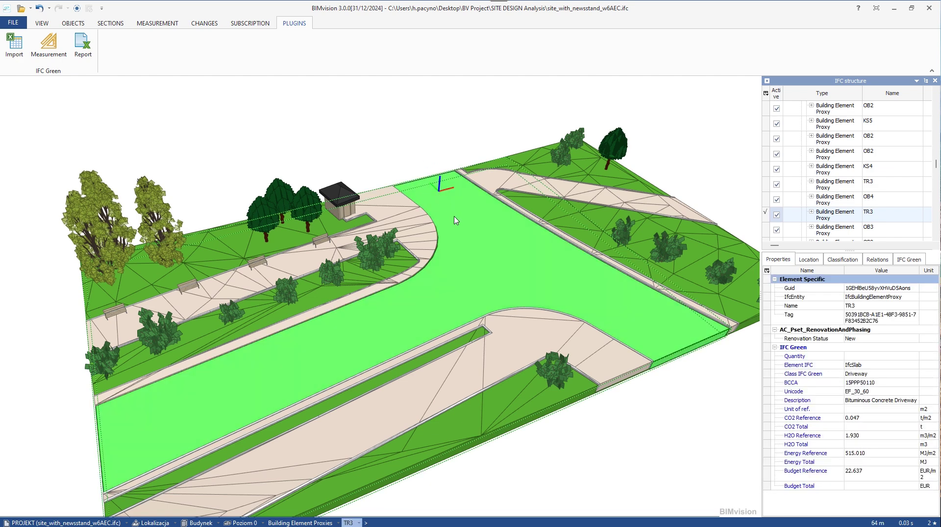
pyautogui.click(160, 24)
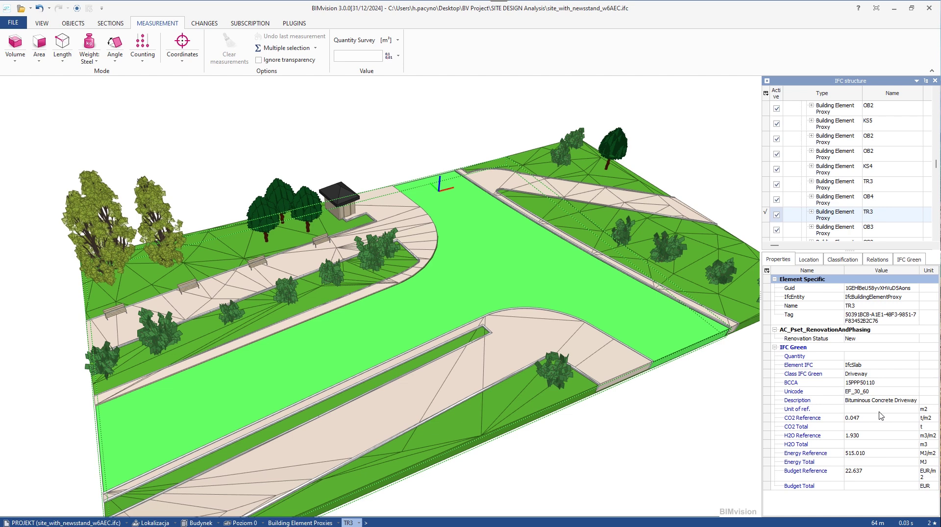
pyautogui.click(802, 410)
pyautogui.click(924, 412)
# Measure the road's top surface as a same-plane area and assign the measurement as its IFC Green quantity.
pyautogui.click(735, 384)
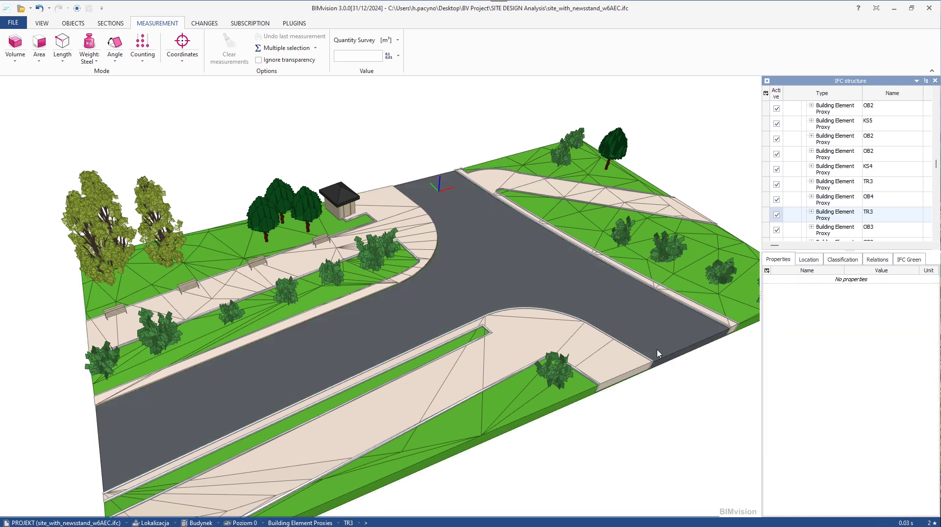
pyautogui.click(43, 45)
pyautogui.click(474, 209)
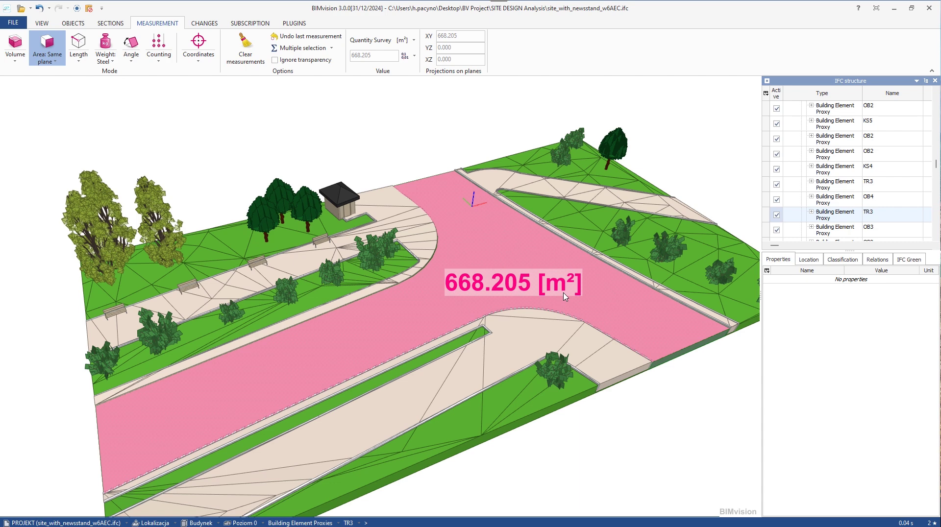
pyautogui.rightClick(485, 238)
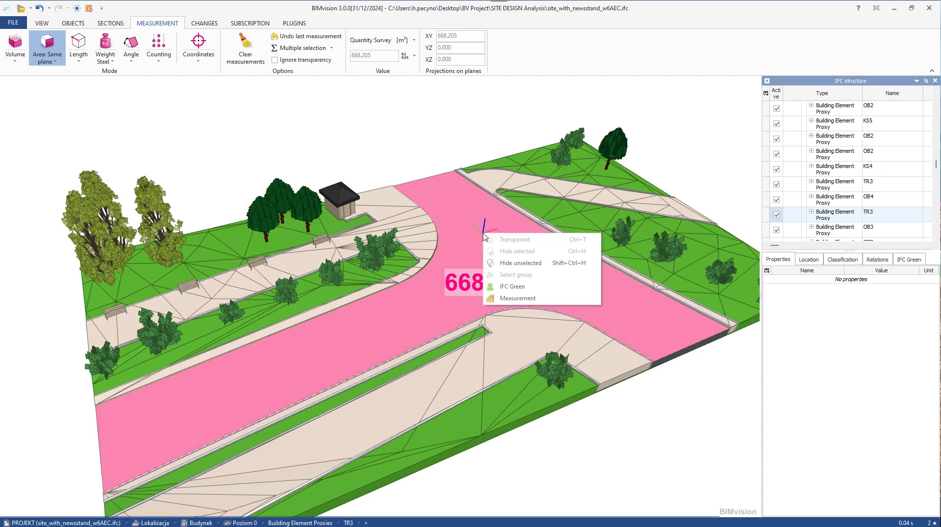
pyautogui.click(526, 298)
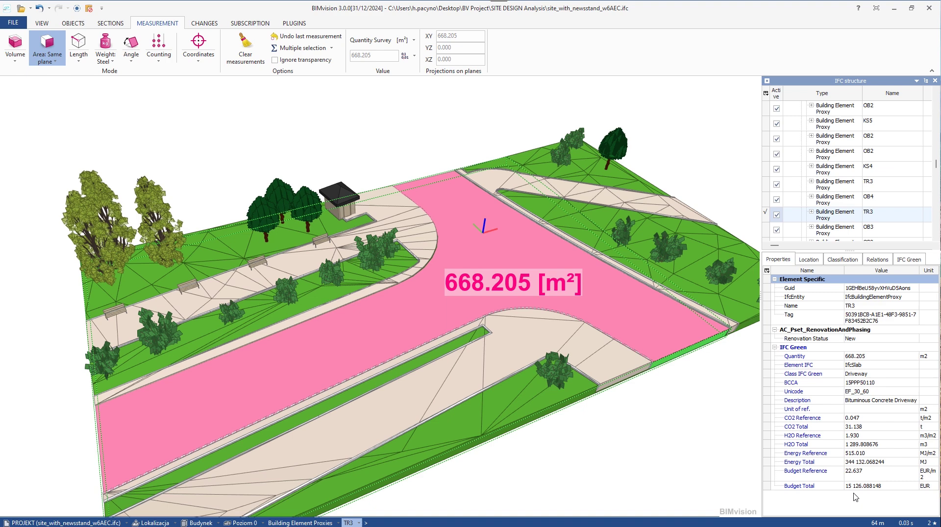
# Review the road's IFC Green quantity, CO2 and H2O totals, CO2 reference and unit of reference.
pyautogui.click(853, 360)
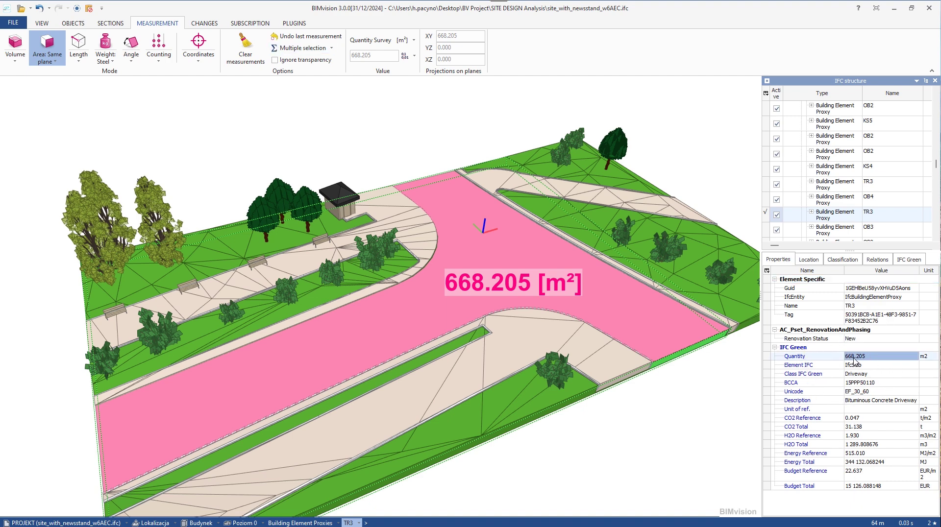
pyautogui.click(818, 427)
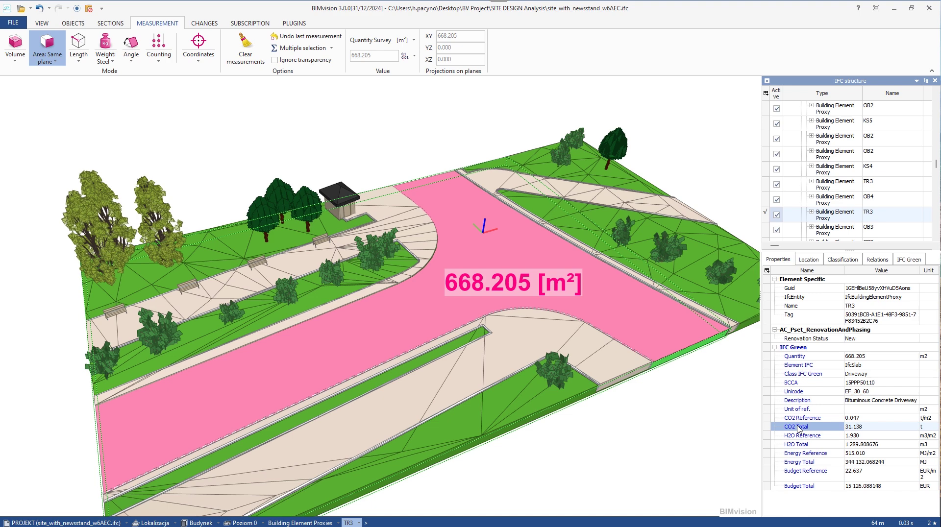
pyautogui.click(867, 446)
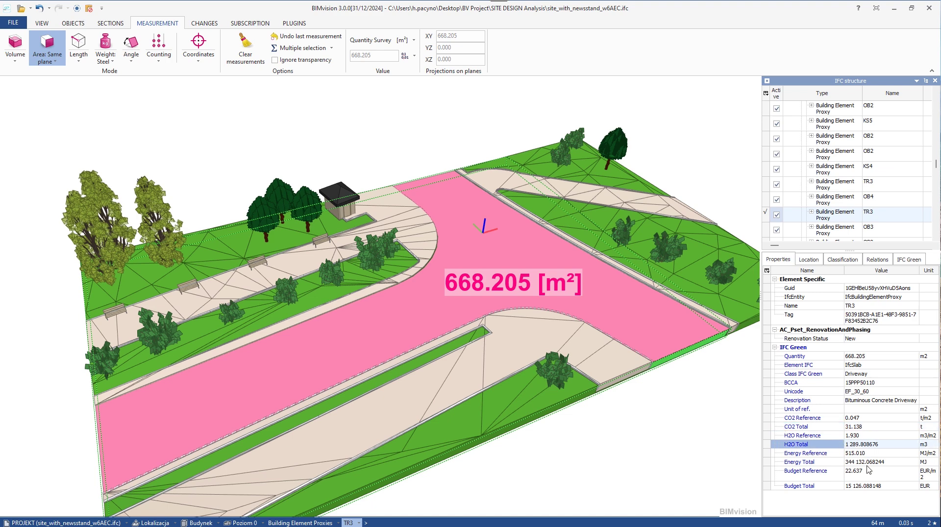
pyautogui.click(853, 420)
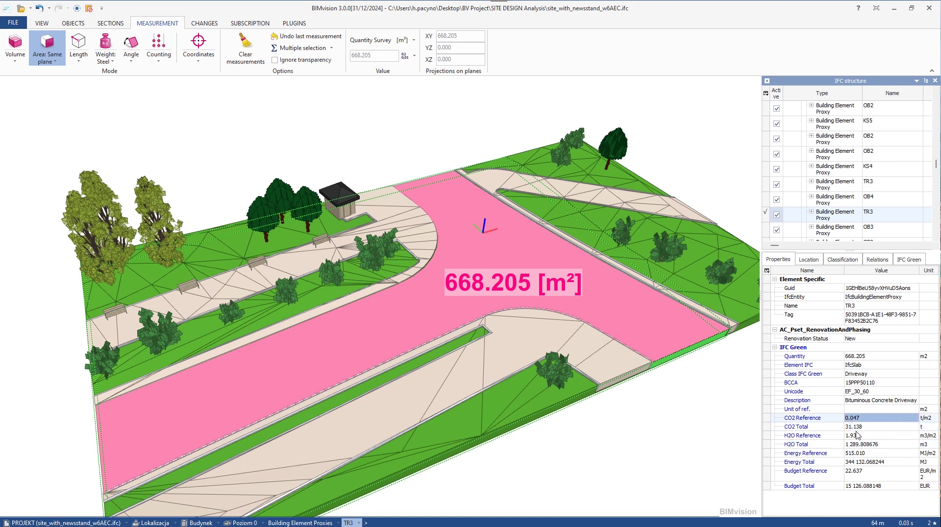
pyautogui.click(851, 409)
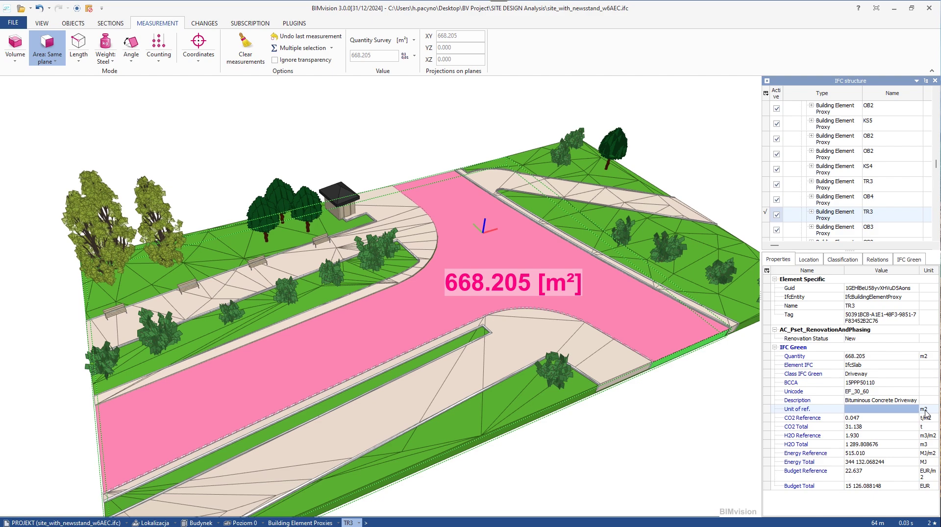
# Clear the area measurement and assign the IFC Green Bench entry to the four benches along the sidewalk.
pyautogui.click(246, 49)
pyautogui.moveTo(250, 154); pyautogui.dragTo(248, 126)
pyautogui.moveTo(268, 133); pyautogui.dragTo(318, 125, button='middle')
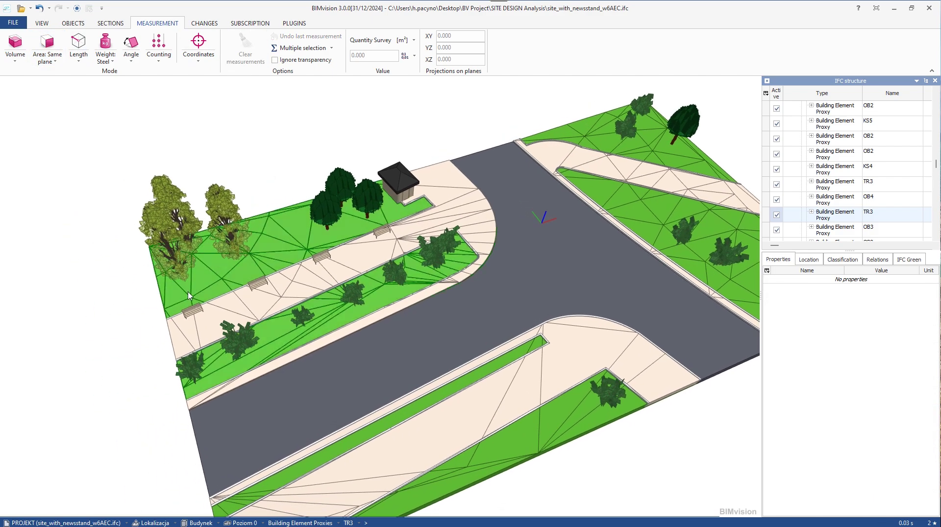
pyautogui.scroll(3, 186, 297)
pyautogui.click(201, 321)
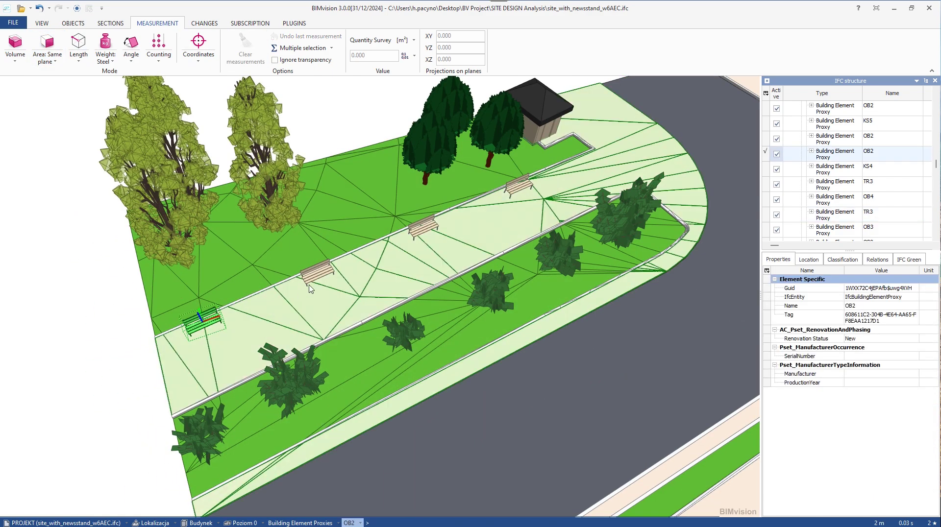
pyautogui.keyDown('ctrl'); pyautogui.click(515, 189); pyautogui.keyUp('ctrl')
pyautogui.rightClick(515, 191)
pyautogui.click(520, 245)
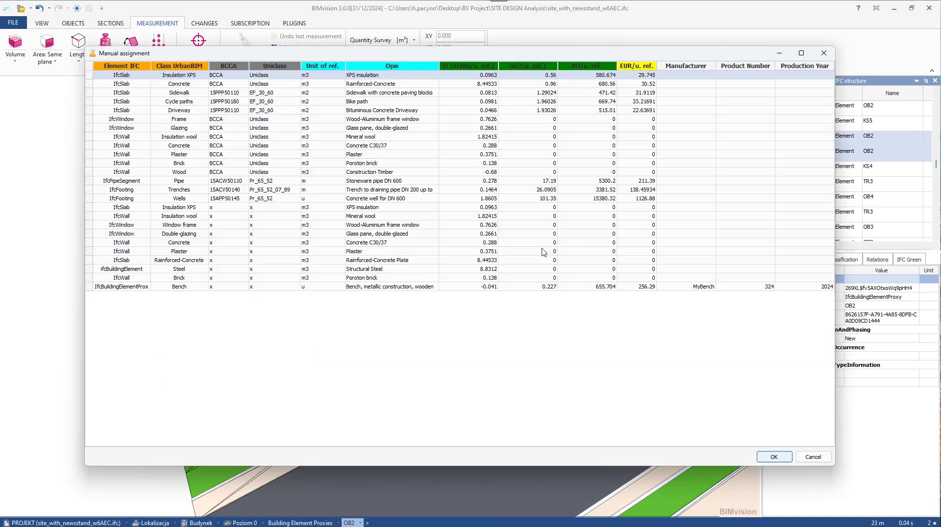
pyautogui.click(198, 288)
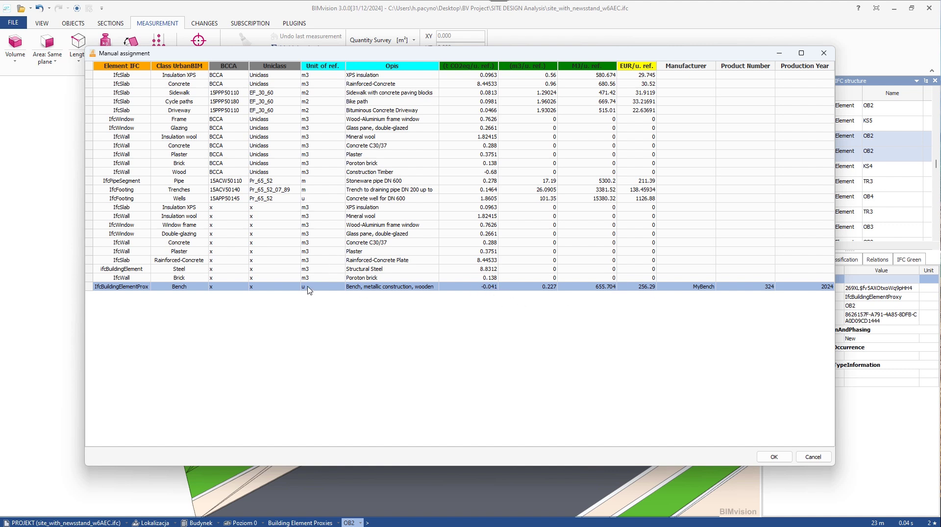
pyautogui.click(760, 458)
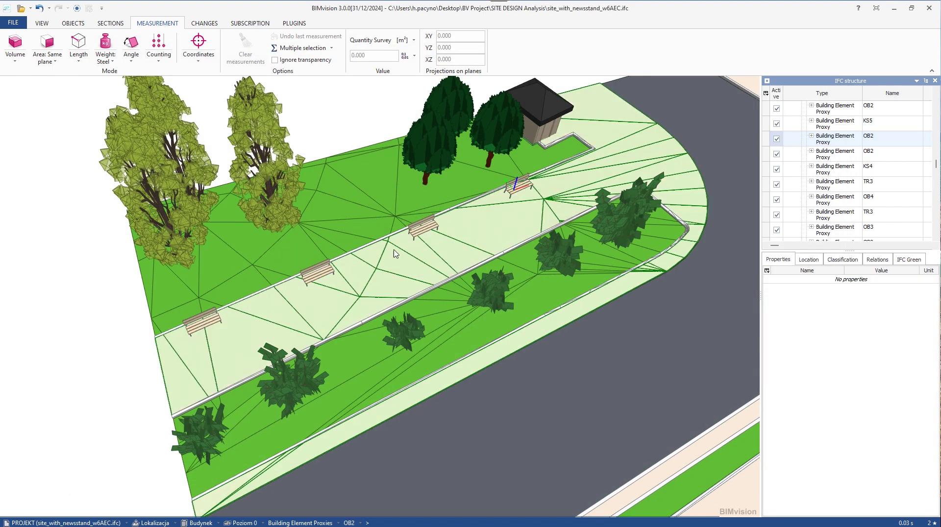
# Check the IFC Green properties of three individual benches, from quantity and CO2 total to manufacturer and production year.
pyautogui.click(215, 317)
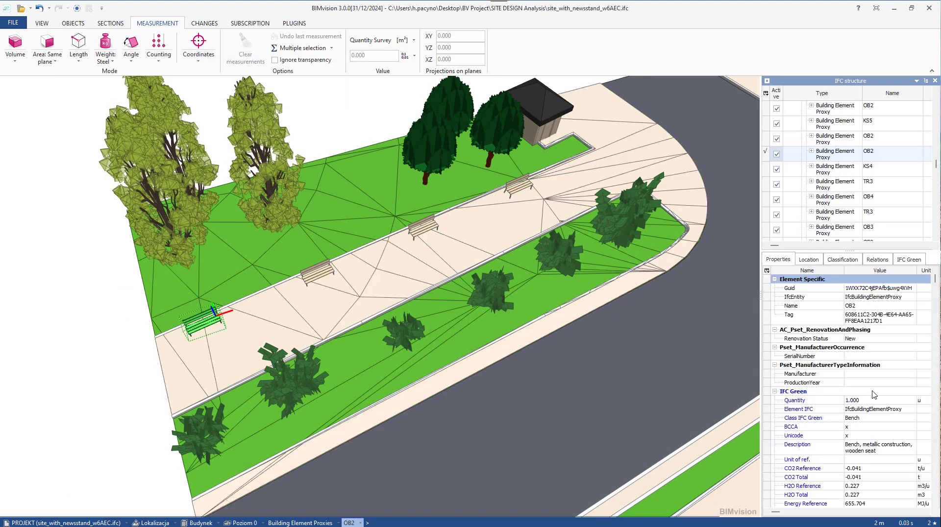
pyautogui.press('Down')
pyautogui.press('Down')
pyautogui.press('Down')
pyautogui.press('Down')
pyautogui.press('Down')
pyautogui.press('Down')
pyautogui.press('Down')
pyautogui.press('Down')
pyautogui.press('Down')
pyautogui.press('Down')
pyautogui.press('Down')
pyautogui.press('Down')
pyautogui.press('Down')
pyautogui.press('Down')
pyautogui.press('Down')
pyautogui.press('Down')
pyautogui.press('Down')
pyautogui.press('Down')
pyautogui.press('Down')
pyautogui.press('Down')
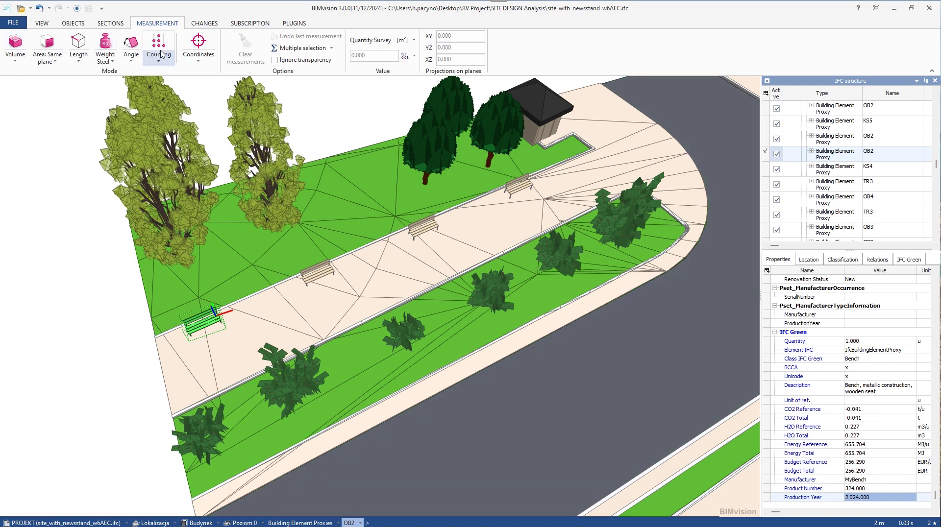
pyautogui.click(322, 275)
pyautogui.click(877, 343)
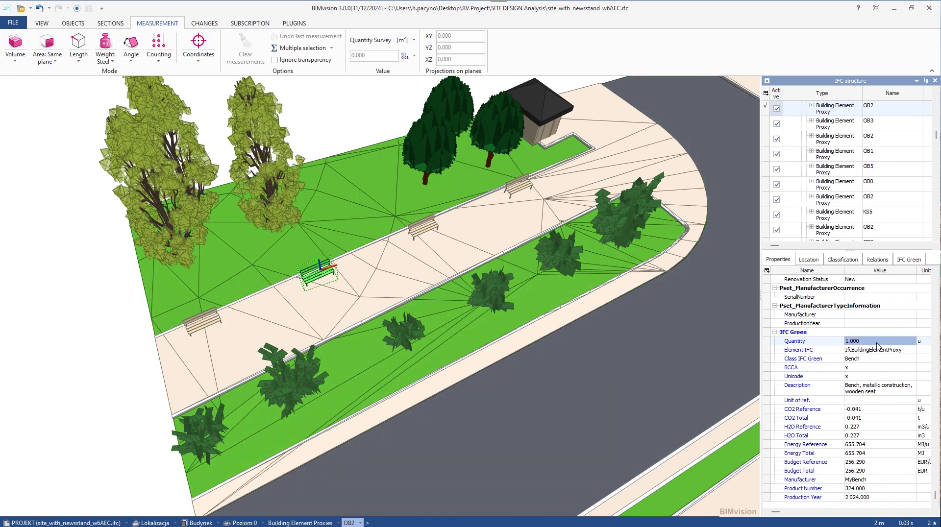
pyautogui.click(423, 229)
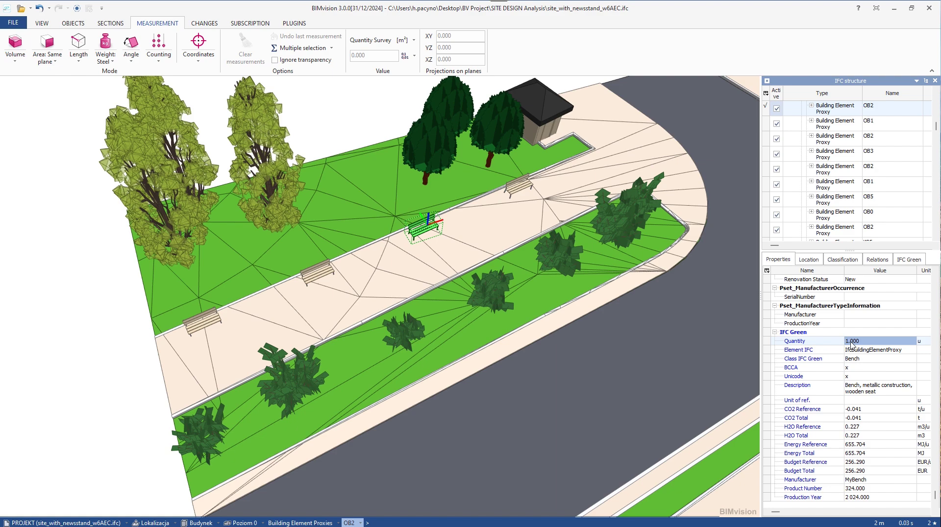
pyautogui.click(881, 409)
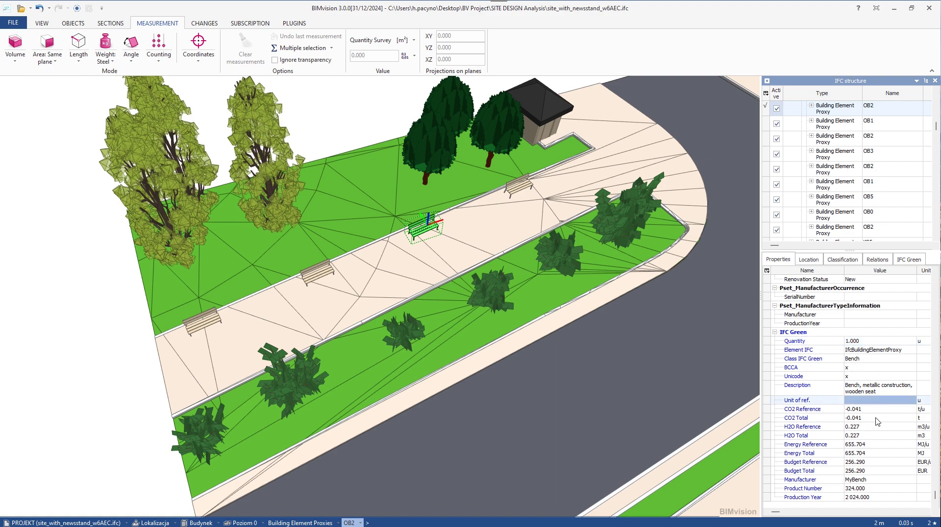
pyautogui.press('Down')
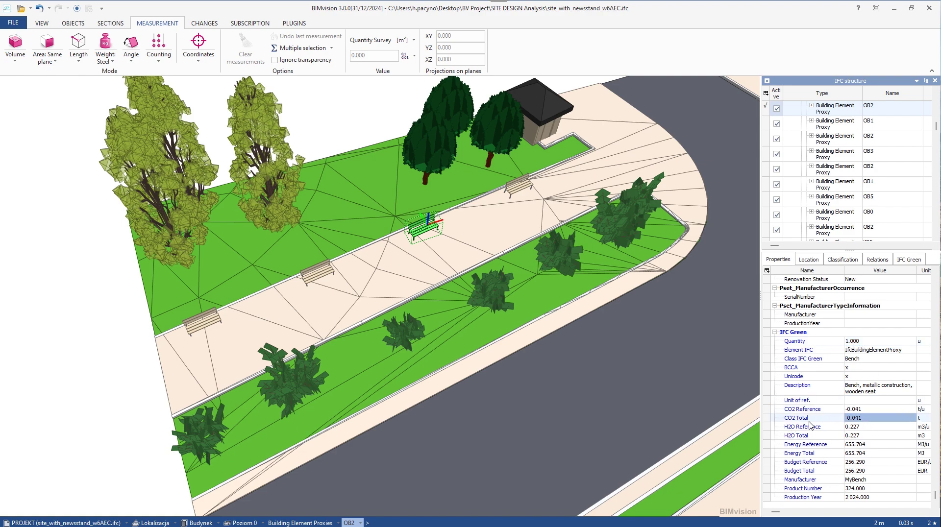
# Look over the whole site and recheck the IFC Green properties of the road and a bench.
pyautogui.click(112, 317)
pyautogui.scroll(-3, 153, 351)
pyautogui.moveTo(179, 357); pyautogui.dragTo(176, 345)
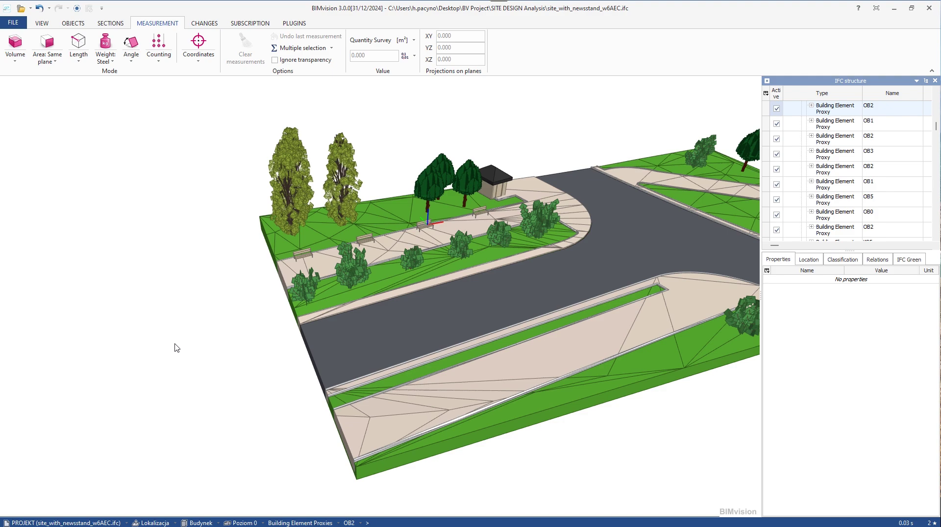
pyautogui.moveTo(176, 347); pyautogui.dragTo(115, 349, button='middle')
pyautogui.doubleClick(116, 349)
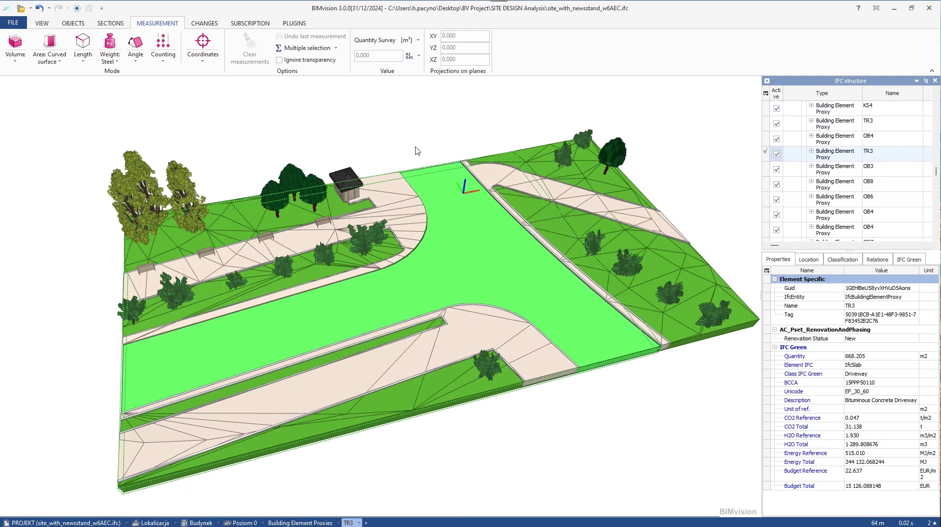
pyautogui.click(324, 225)
pyautogui.click(376, 152)
# Locate the newsstand in the model and select all of its walls as one group in the IFC structure.
pyautogui.moveTo(376, 151); pyautogui.dragTo(345, 150)
pyautogui.scroll(3, 421, 234)
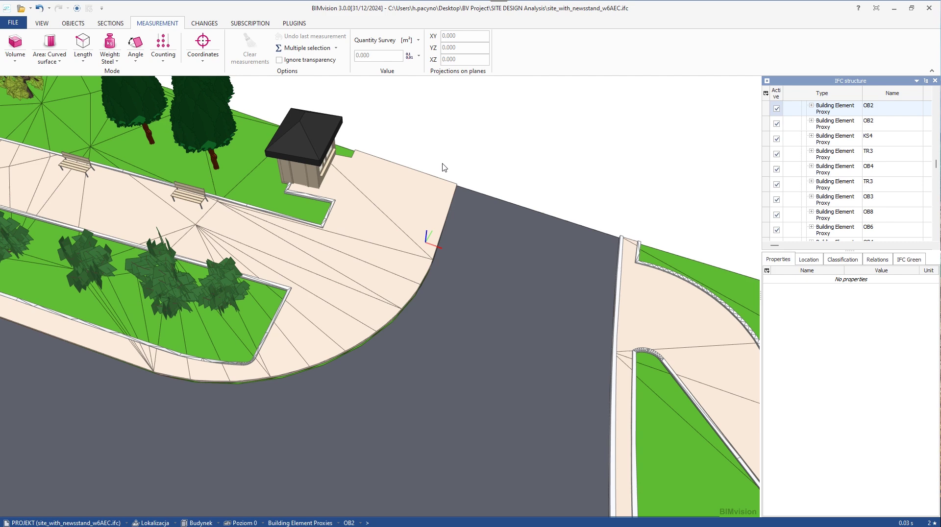
pyautogui.moveTo(443, 166); pyautogui.dragTo(388, 146)
pyautogui.scroll(4, 387, 147)
pyautogui.click(328, 175)
pyautogui.moveTo(549, 137); pyautogui.dragTo(504, 147)
pyautogui.scroll(-3, 506, 146)
pyautogui.click(486, 139)
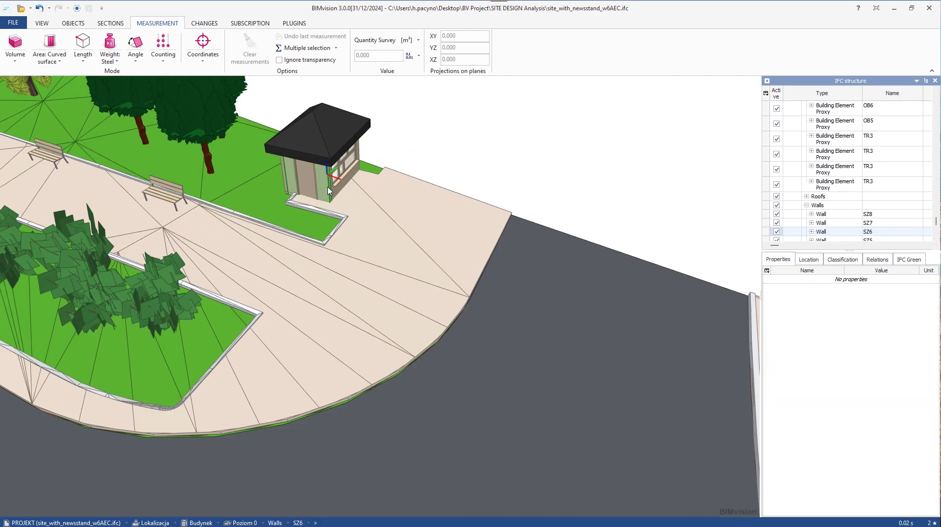
pyautogui.click(818, 205)
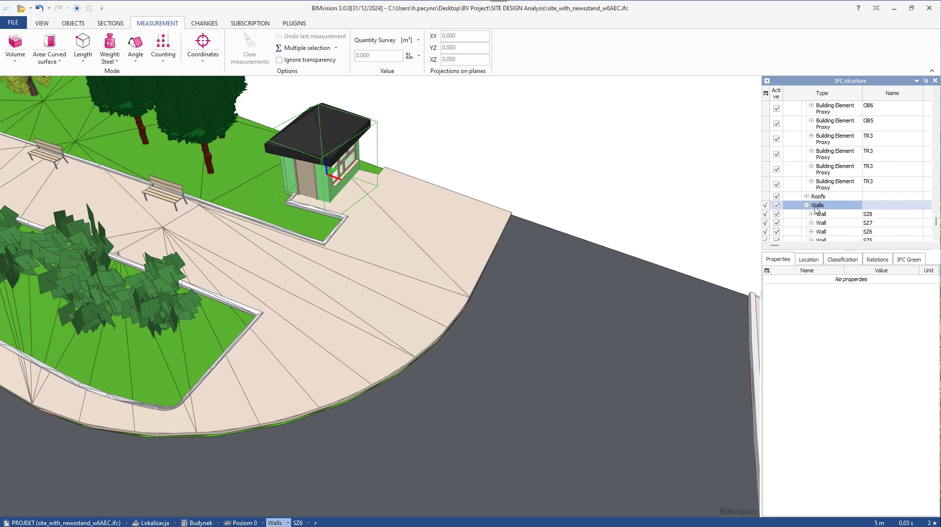
pyautogui.click(807, 206)
pyautogui.click(807, 206)
# Assign the IFC Green Brick entry described as Poroton brick to the selected newsstand walls.
pyautogui.moveTo(475, 141); pyautogui.dragTo(408, 154)
pyautogui.rightClick(322, 179)
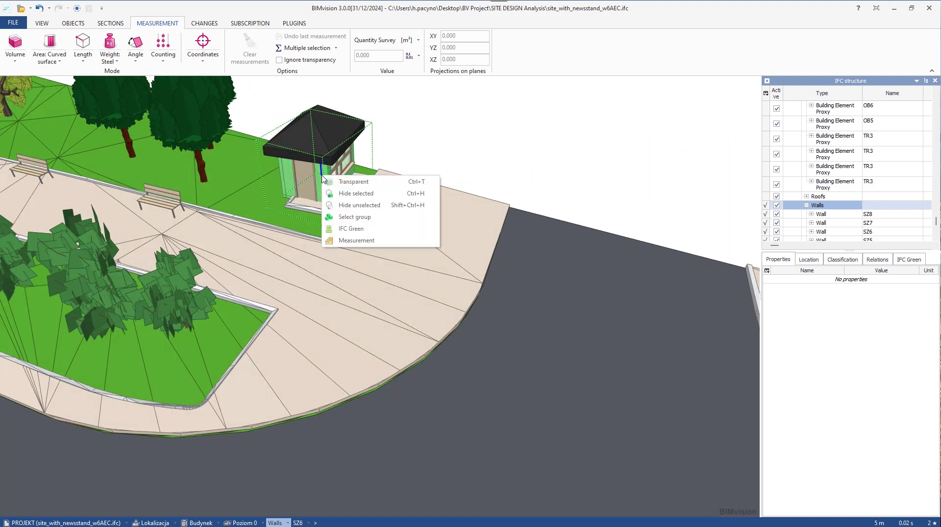
pyautogui.click(351, 229)
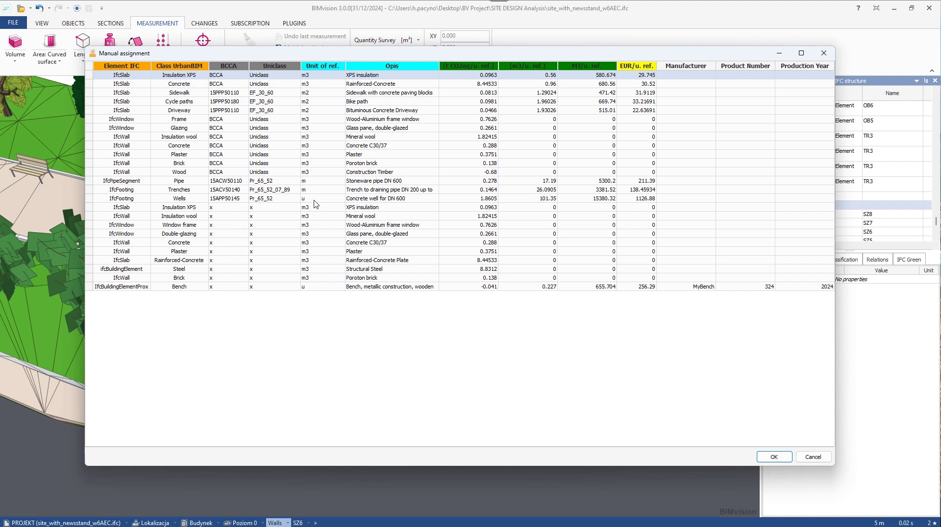
pyautogui.click(312, 164)
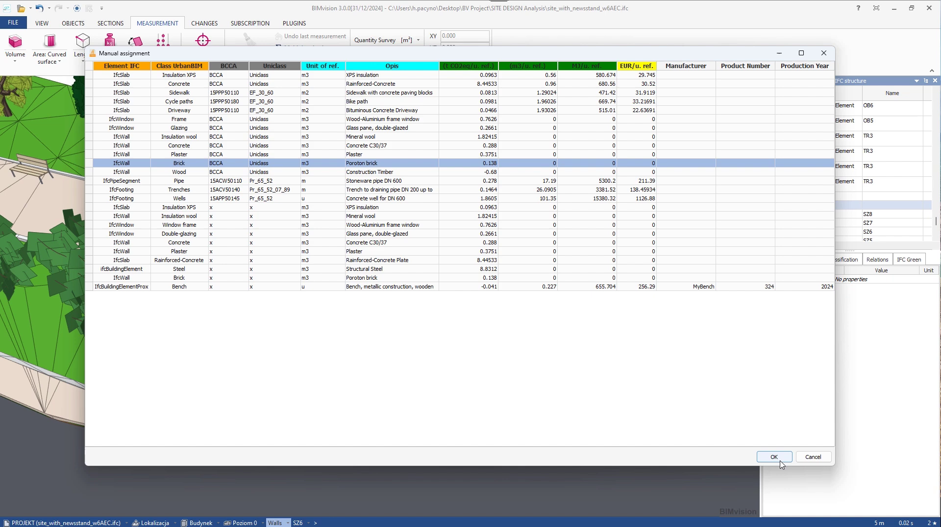
pyautogui.click(761, 460)
pyautogui.click(402, 104)
# Reselect the newsstand's walls group and measure its volume from the selection.
pyautogui.moveTo(402, 104); pyautogui.dragTo(412, 115)
pyautogui.scroll(-3, 412, 115)
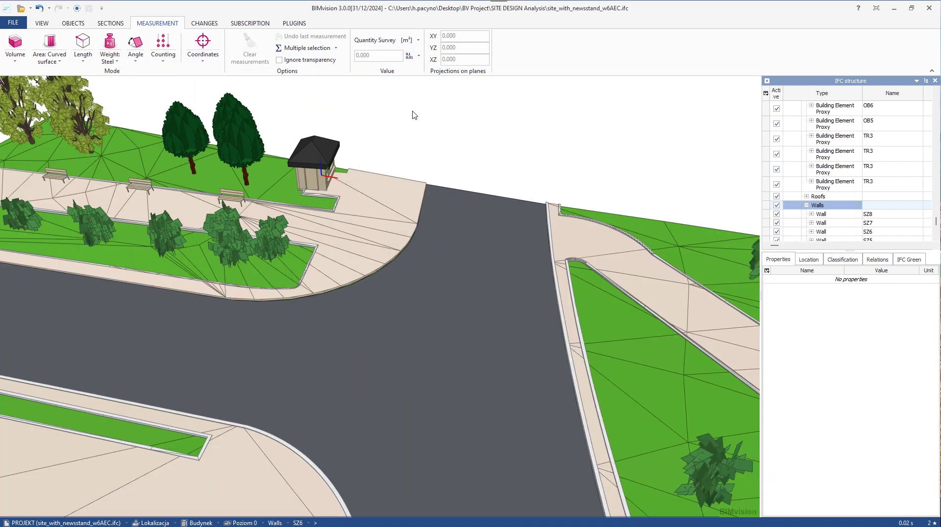
pyautogui.scroll(-5, 389, 128)
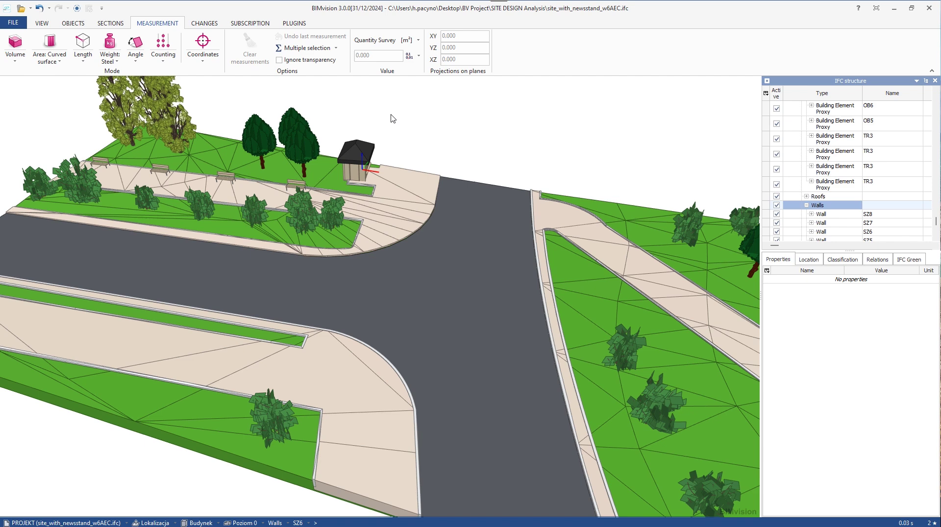
pyautogui.scroll(2, 392, 119)
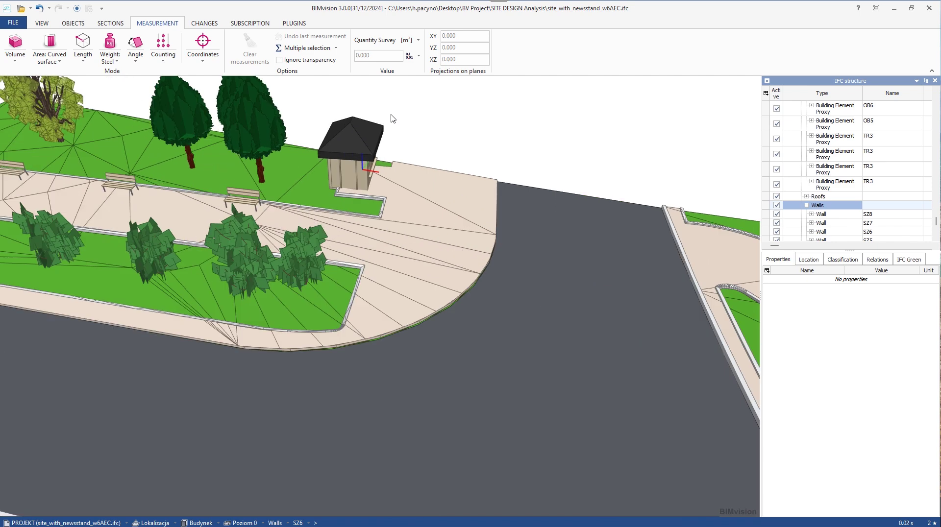
pyautogui.scroll(2, 392, 119)
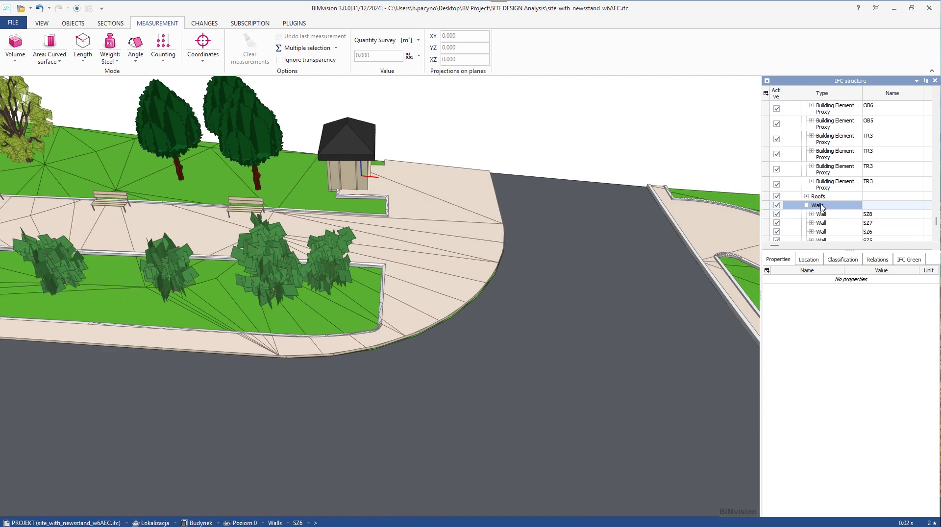
pyautogui.click(823, 205)
pyautogui.moveTo(429, 123); pyautogui.dragTo(387, 128)
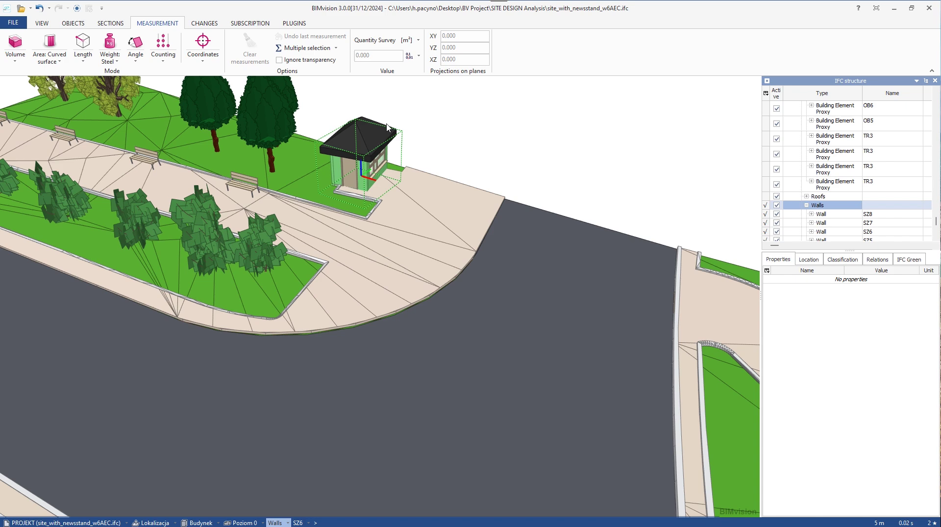
pyautogui.click(15, 58)
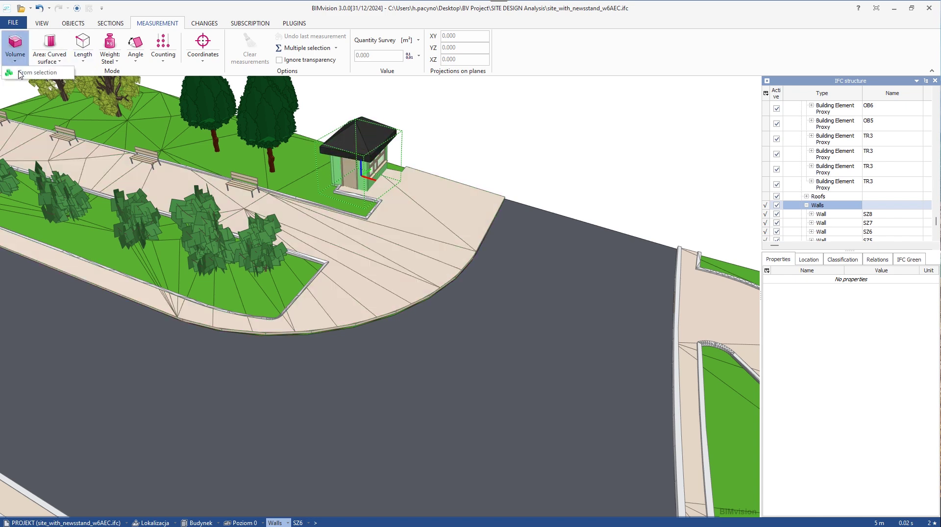
pyautogui.click(19, 74)
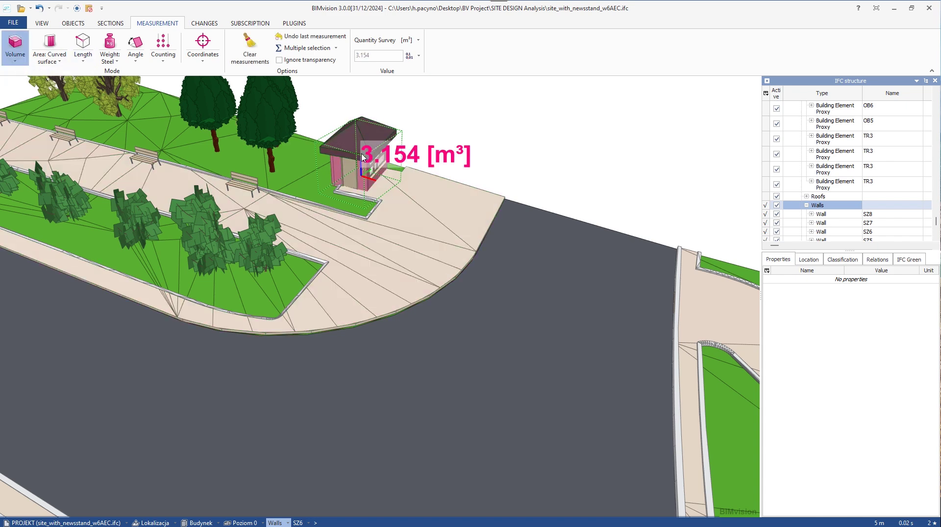
# Apply the volume measurement to the newsstand walls' IFC Green quantity and check the properties of wall SZ8.
pyautogui.rightClick(364, 180)
pyautogui.click(400, 246)
pyautogui.press('Escape')
pyautogui.moveTo(392, 110); pyautogui.dragTo(443, 103)
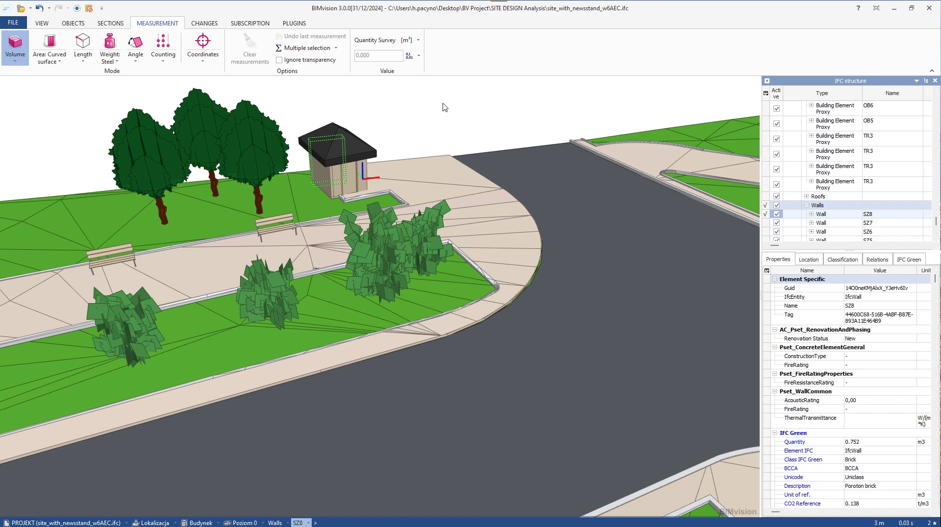
# Leave volume measurement mode and clear the wall selection with the whole site in view.
pyautogui.scroll(-2, 432, 100)
pyautogui.click(15, 45)
pyautogui.scroll(-3, 324, 116)
pyautogui.moveTo(324, 116); pyautogui.dragTo(458, 132)
pyautogui.click(443, 125)
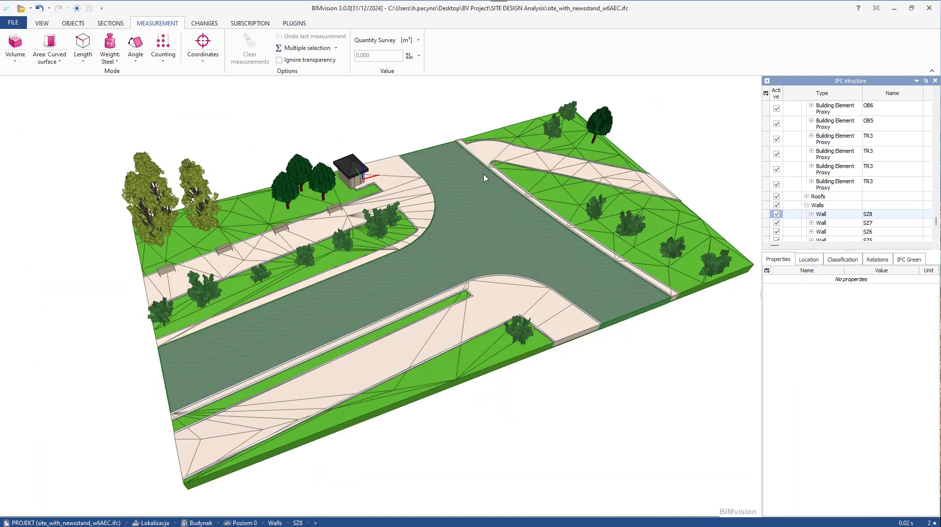
# Open the IFC Green report setup and move its window clear of the benches and newsstand.
pyautogui.click(294, 24)
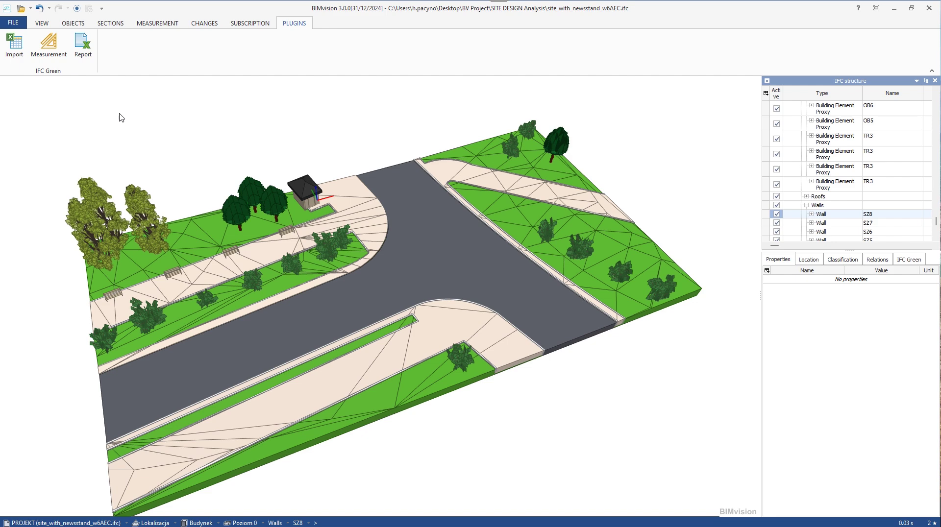
pyautogui.scroll(2, 304, 265)
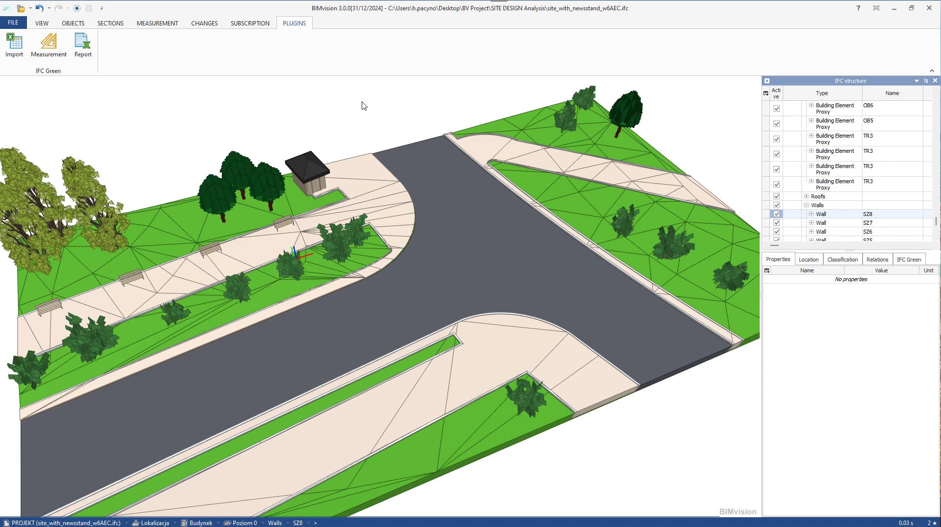
pyautogui.click(82, 45)
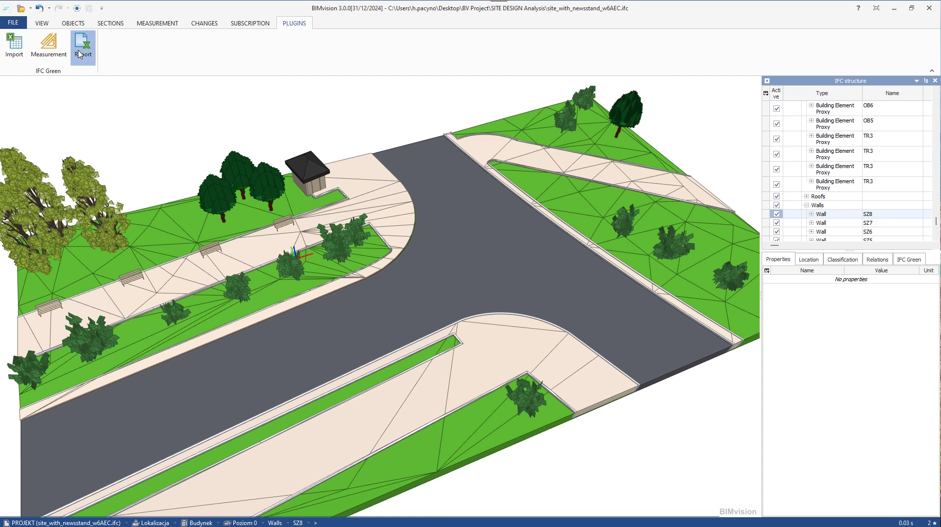
pyautogui.moveTo(265, 185); pyautogui.dragTo(308, 157)
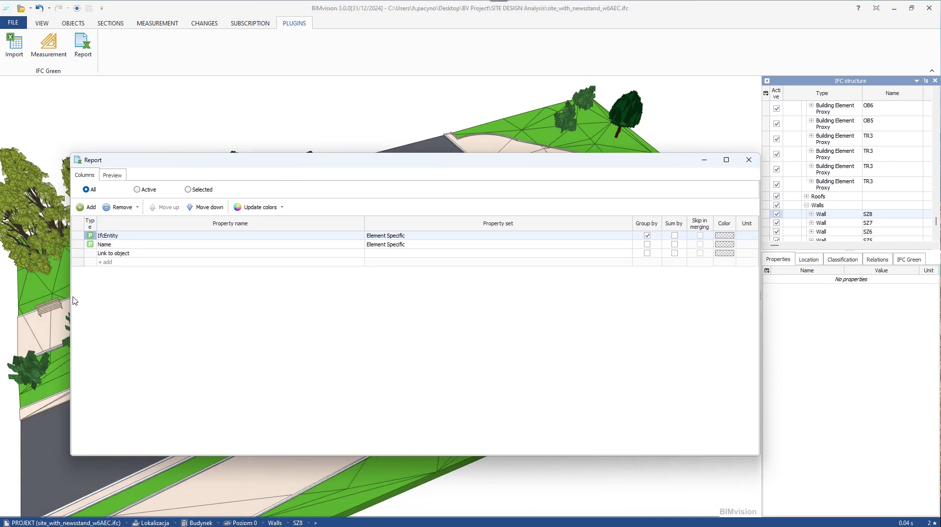
pyautogui.moveTo(73, 301); pyautogui.dragTo(174, 301)
pyautogui.moveTo(418, 171); pyautogui.dragTo(406, 176)
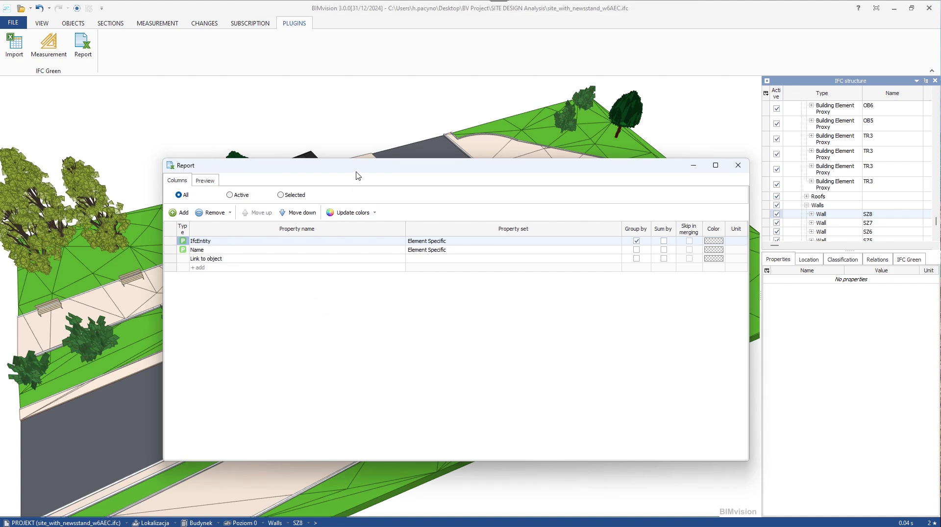
pyautogui.moveTo(365, 171); pyautogui.dragTo(557, 322)
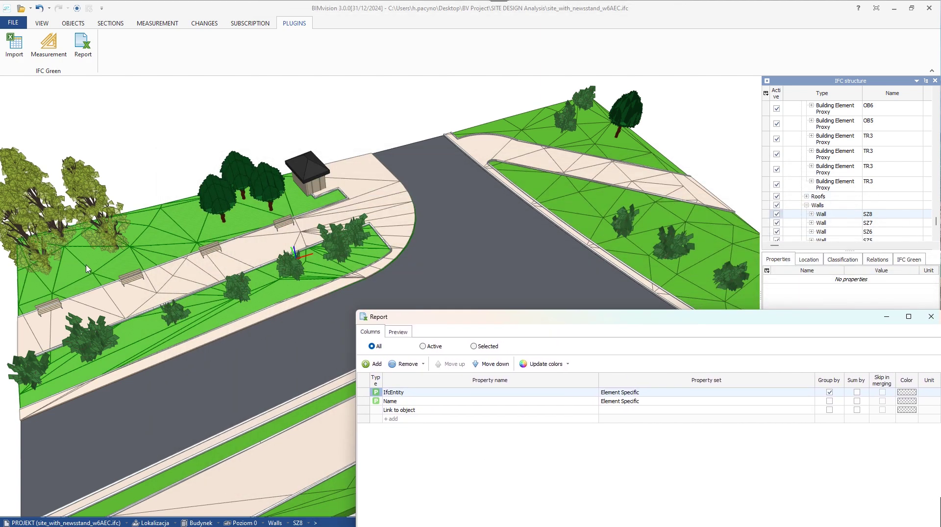
# Select three benches, the road and all newsstand walls, and limit the report to selected objects.
pyautogui.click(55, 307)
pyautogui.keyDown('ctrl'); pyautogui.click(131, 277); pyautogui.keyUp('ctrl')
pyautogui.keyDown('ctrl'); pyautogui.click(210, 250); pyautogui.keyUp('ctrl')
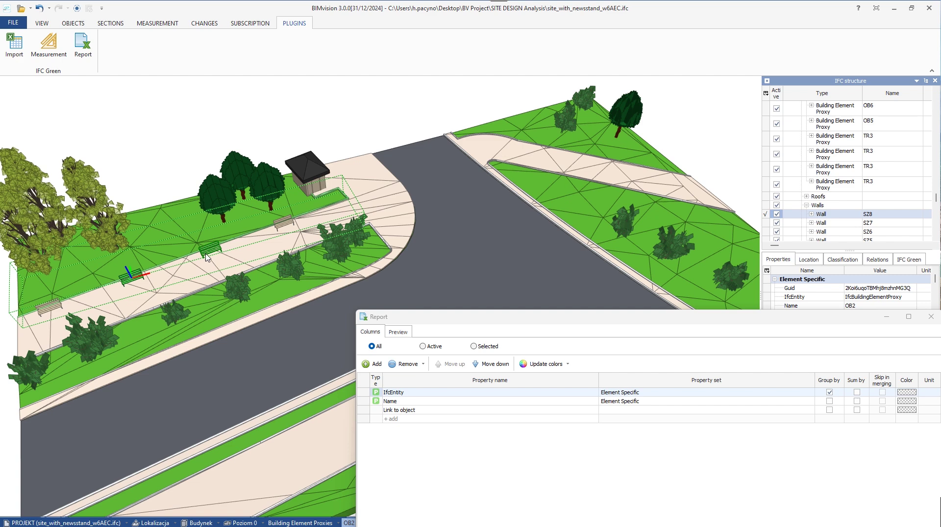
pyautogui.click(468, 216)
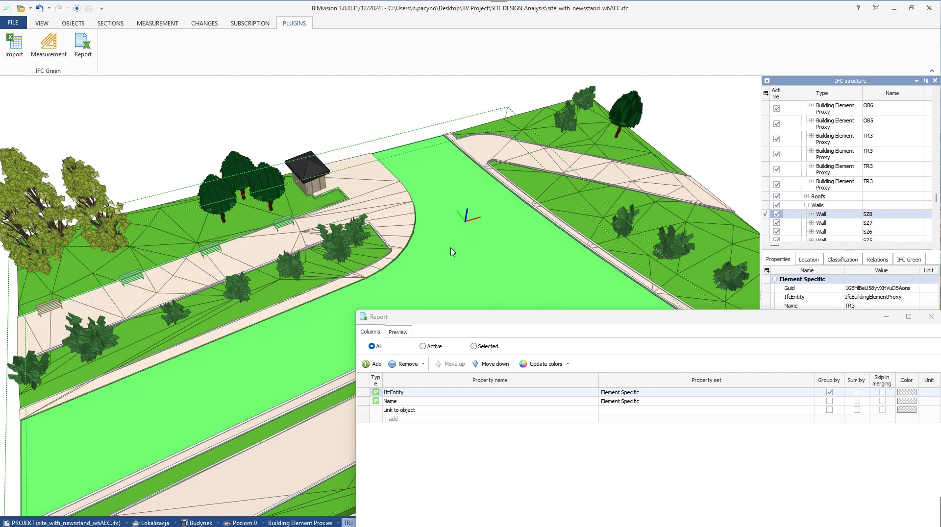
pyautogui.click(831, 205)
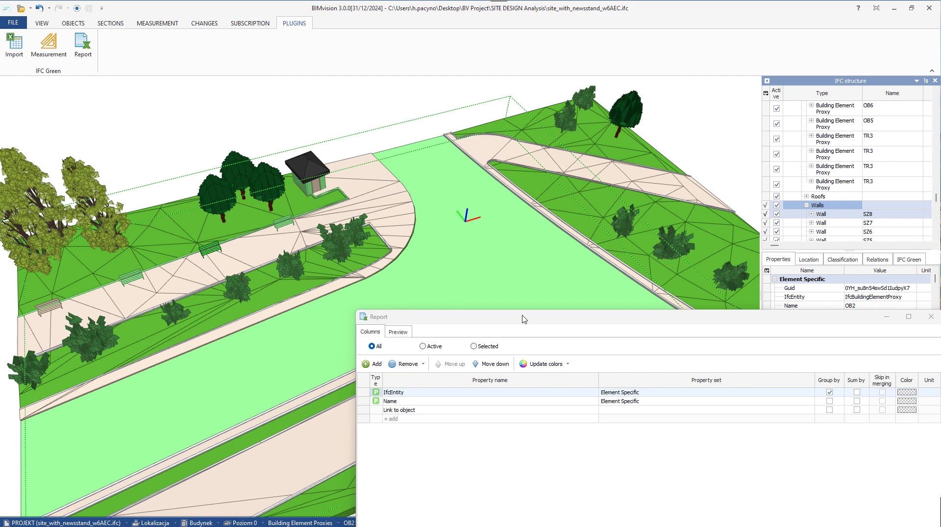
pyautogui.moveTo(524, 322); pyautogui.dragTo(379, 128)
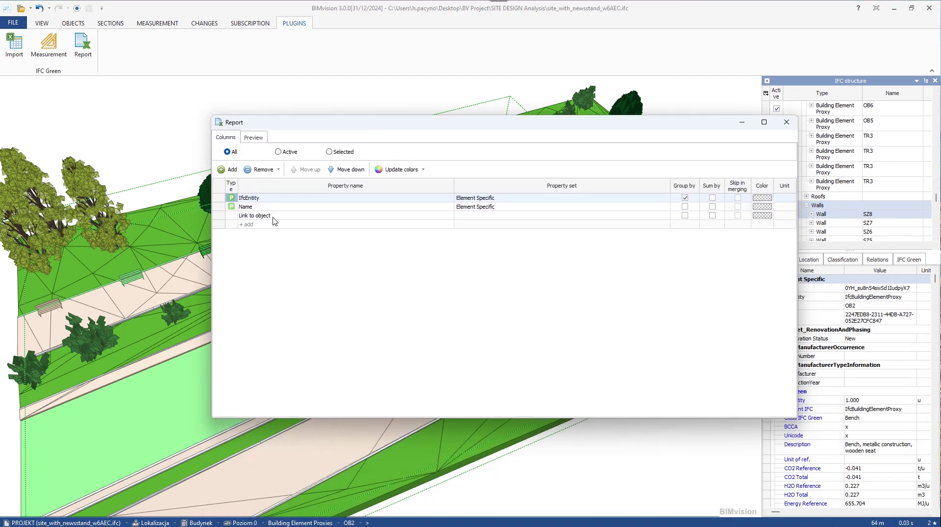
pyautogui.click(345, 152)
# Filter the available report properties by "co2" and add the IFC Green CO2 Total column.
pyautogui.click(284, 224)
pyautogui.write('co2')
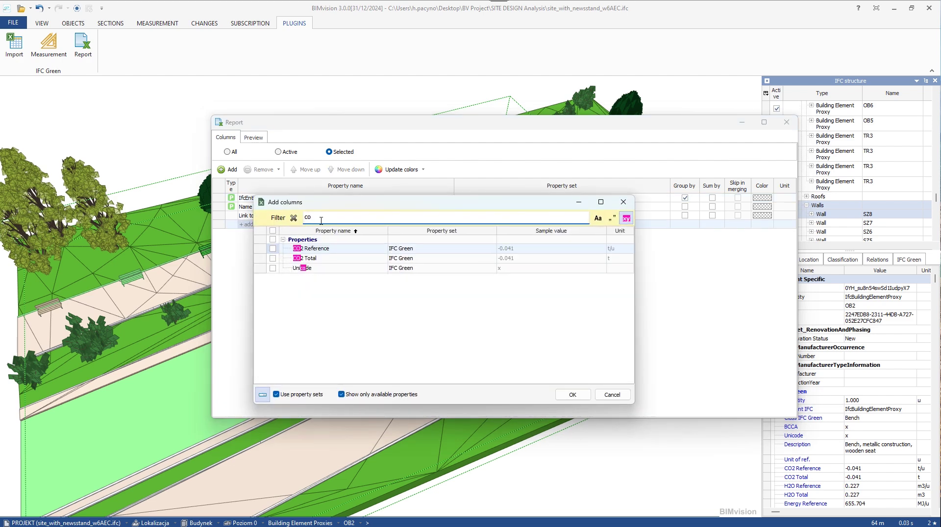
pyautogui.click(273, 258)
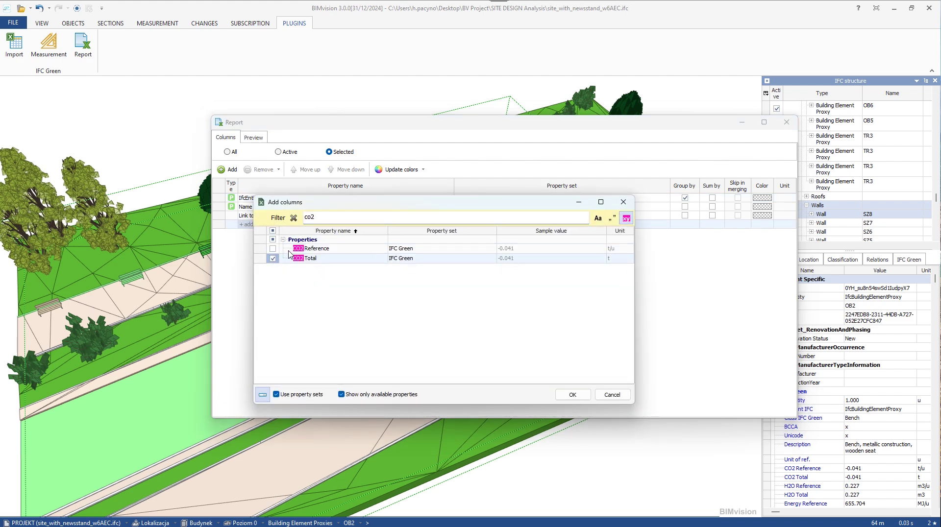
pyautogui.click(573, 395)
# Add the IFC Green H2O Total, Manufacturer and Budget Total properties as report columns.
pyautogui.click(284, 233)
pyautogui.click(273, 363)
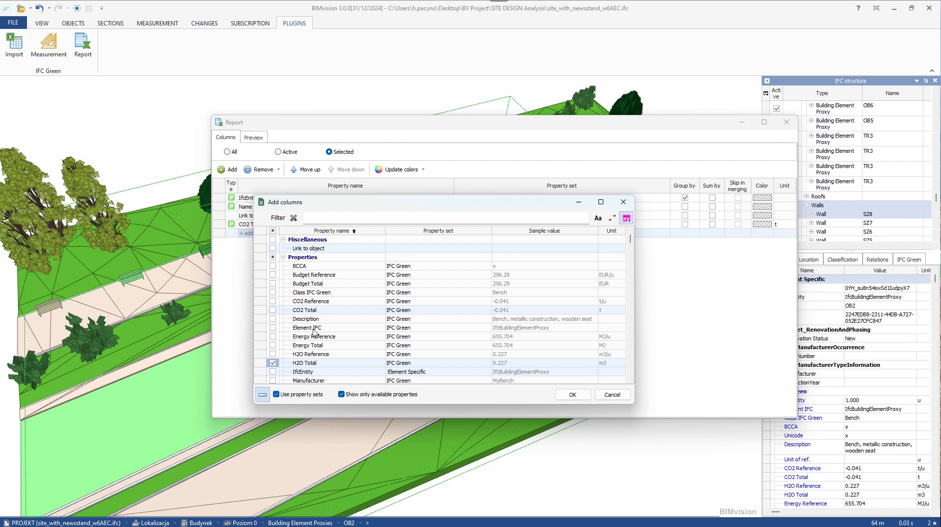
pyautogui.scroll(-2, 314, 326)
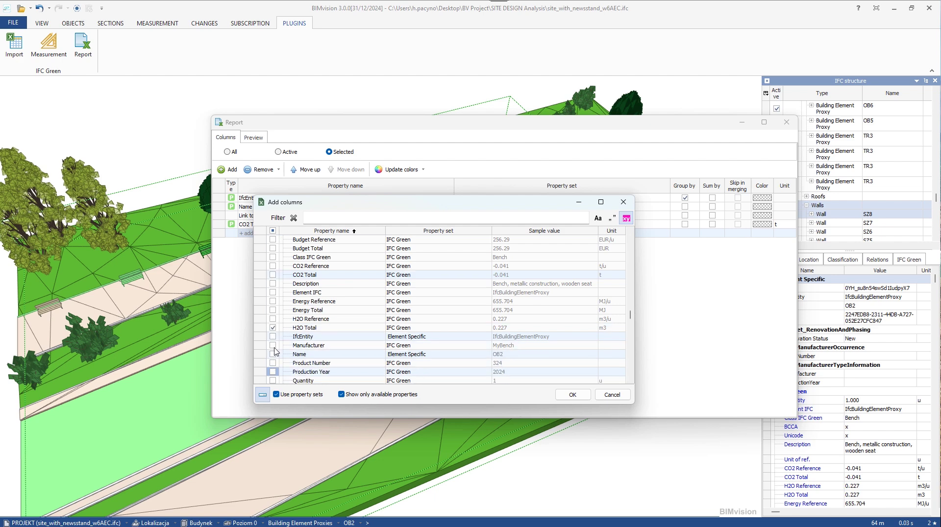
pyautogui.click(273, 346)
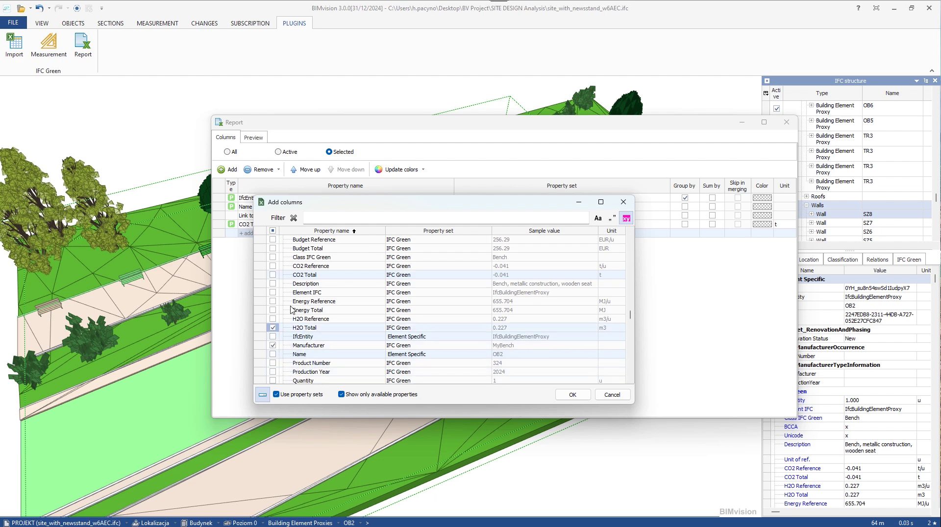
pyautogui.click(273, 248)
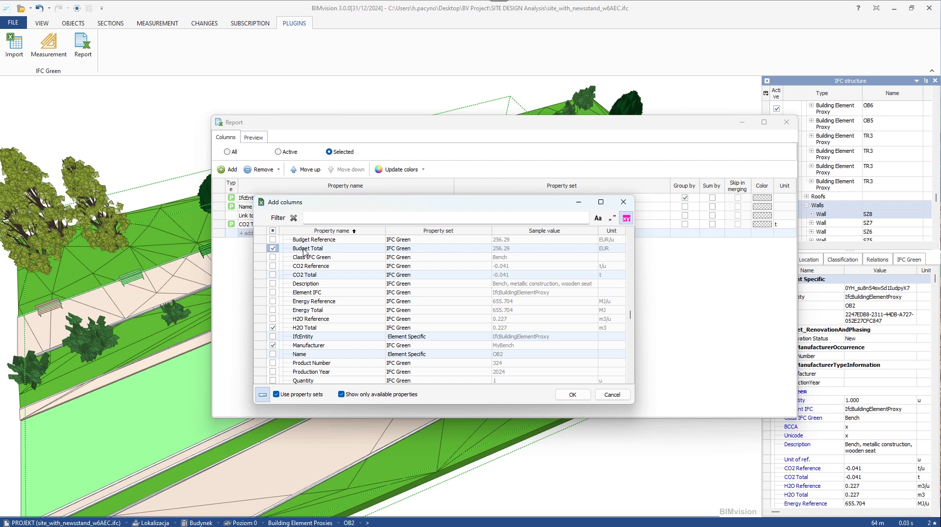
pyautogui.click(572, 394)
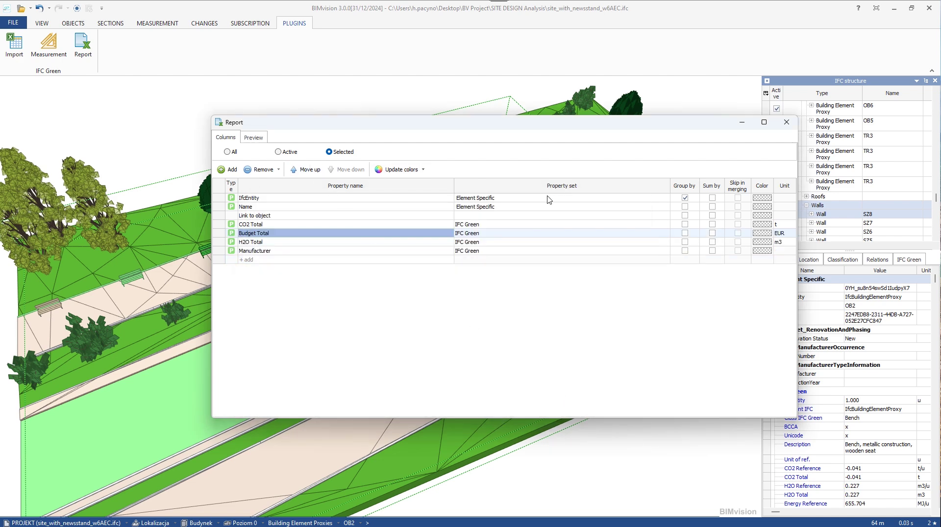
# Preview the report table for the selected elements and return to the column setup.
pyautogui.click(249, 139)
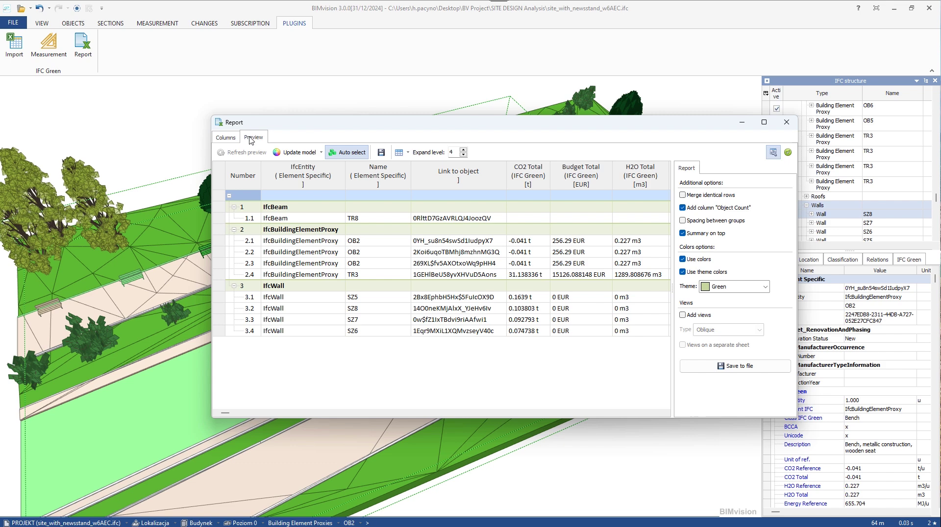
pyautogui.moveTo(408, 127); pyautogui.dragTo(355, 127)
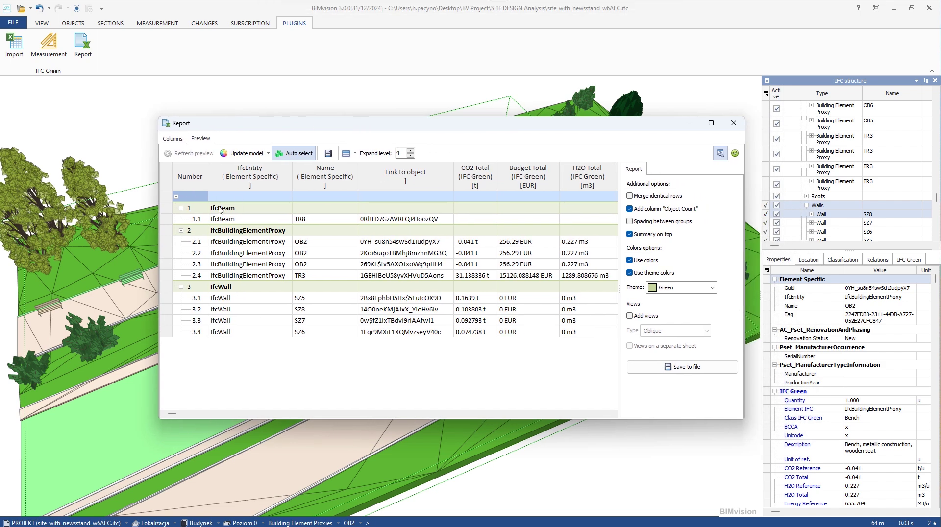
pyautogui.click(173, 138)
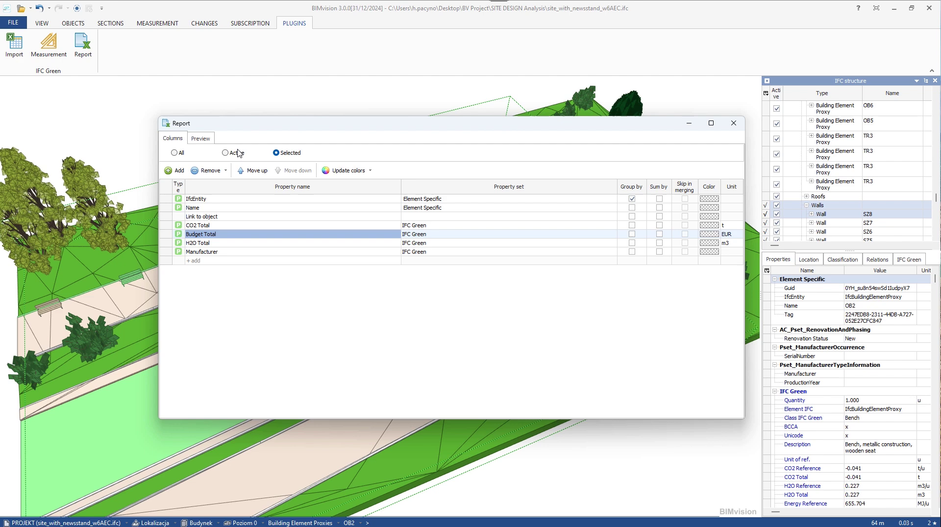
# Preview the report grouped by IfcEntity and inspect the CO2 Total entries of a bench and wall SZ6.
pyautogui.click(632, 199)
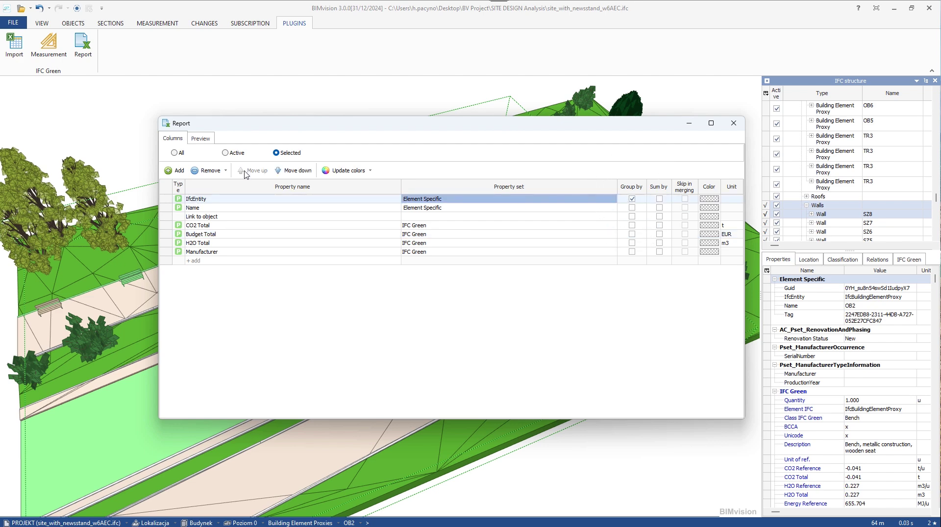
pyautogui.click(202, 139)
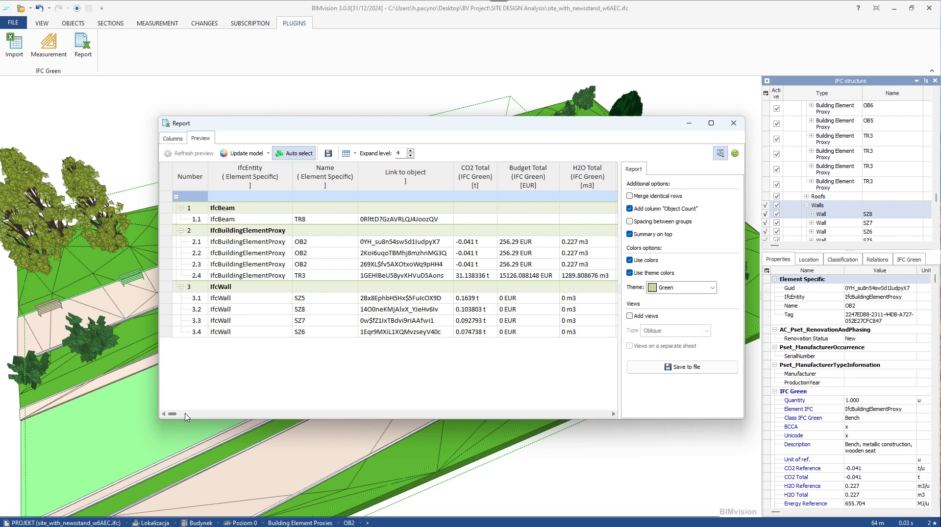
pyautogui.moveTo(174, 414); pyautogui.dragTo(630, 403)
pyautogui.moveTo(172, 414); pyautogui.dragTo(383, 430)
pyautogui.click(470, 245)
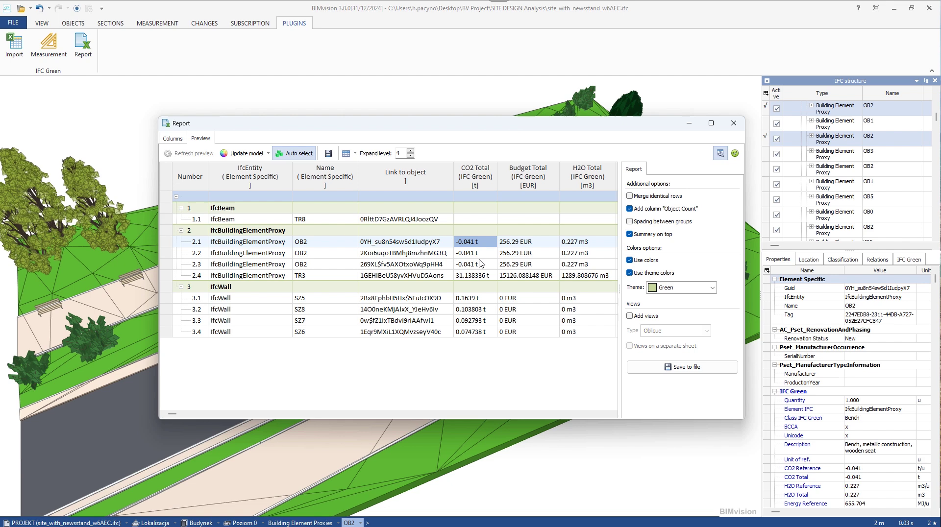
pyautogui.click(470, 331)
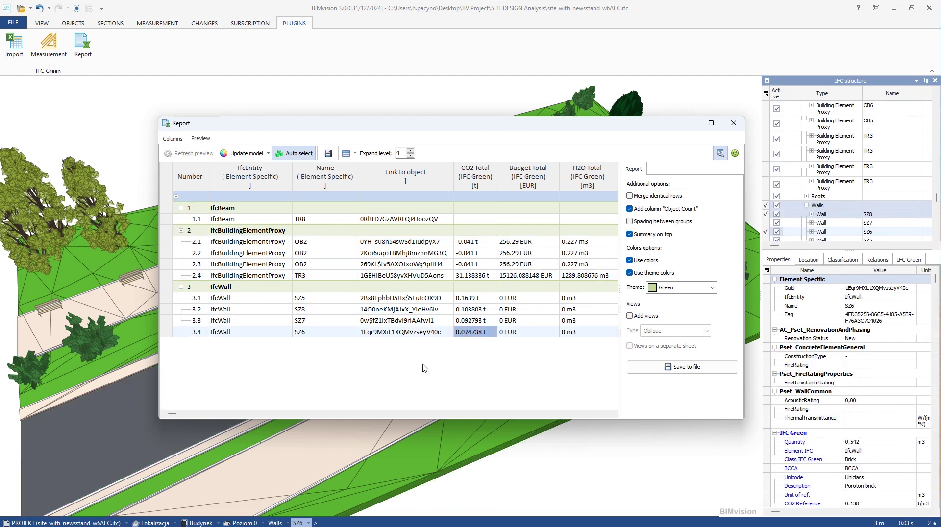
pyautogui.scroll(4, 439, 321)
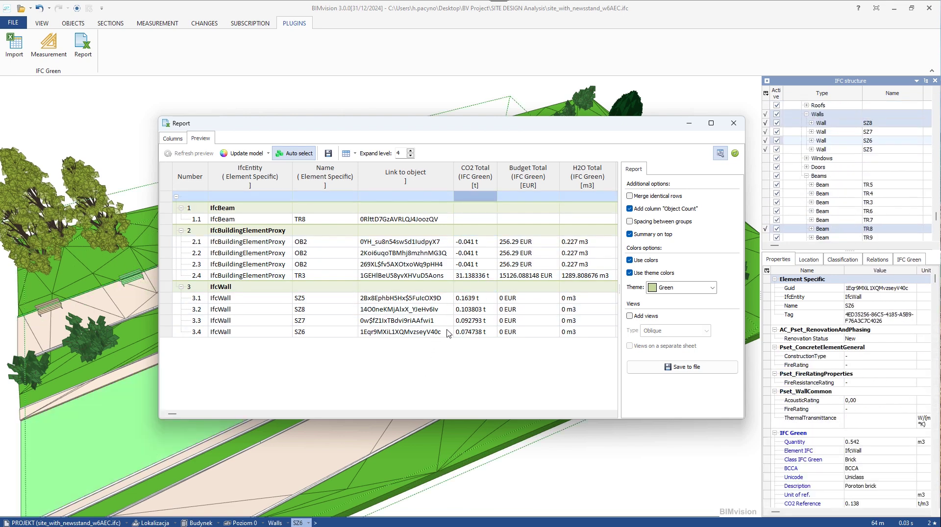
# Start a continuous color gradient for the CO2 Total column with white for its lowest value.
pyautogui.click(173, 139)
pyautogui.click(207, 227)
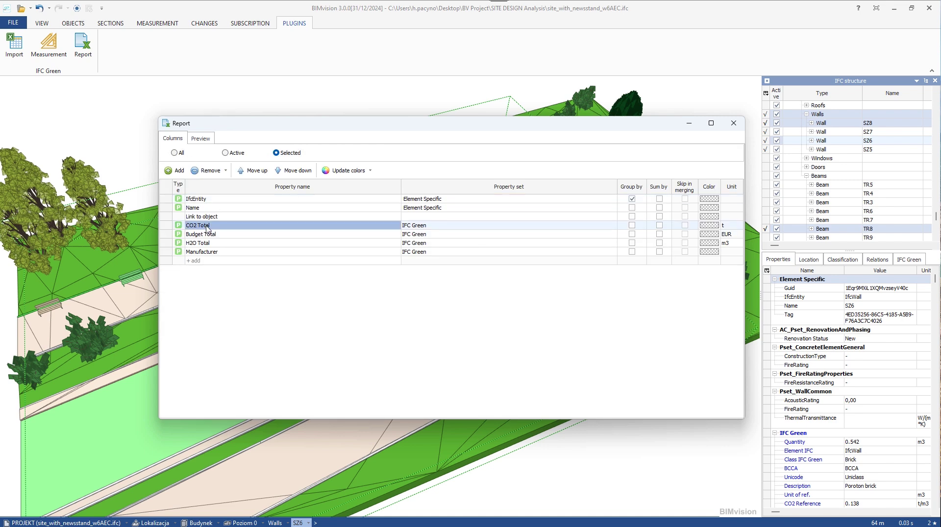
pyautogui.click(709, 227)
pyautogui.click(708, 227)
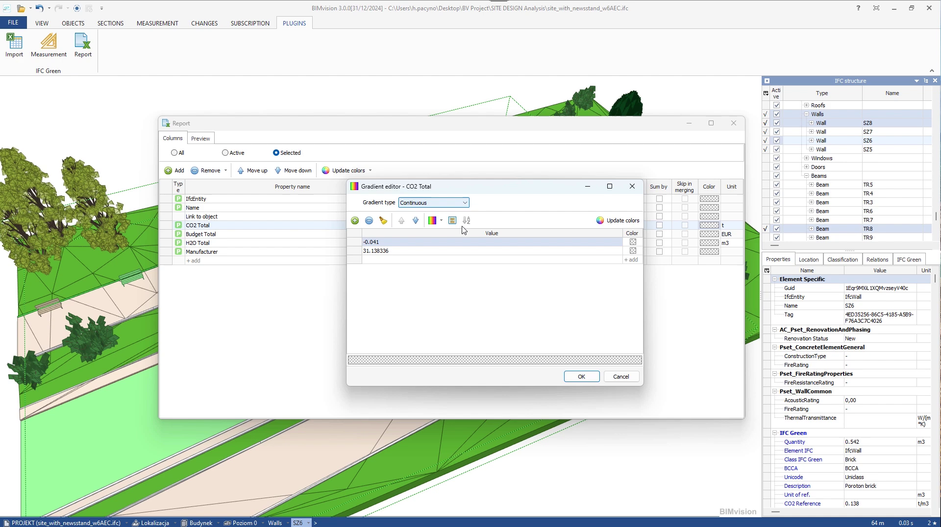
pyautogui.doubleClick(633, 245)
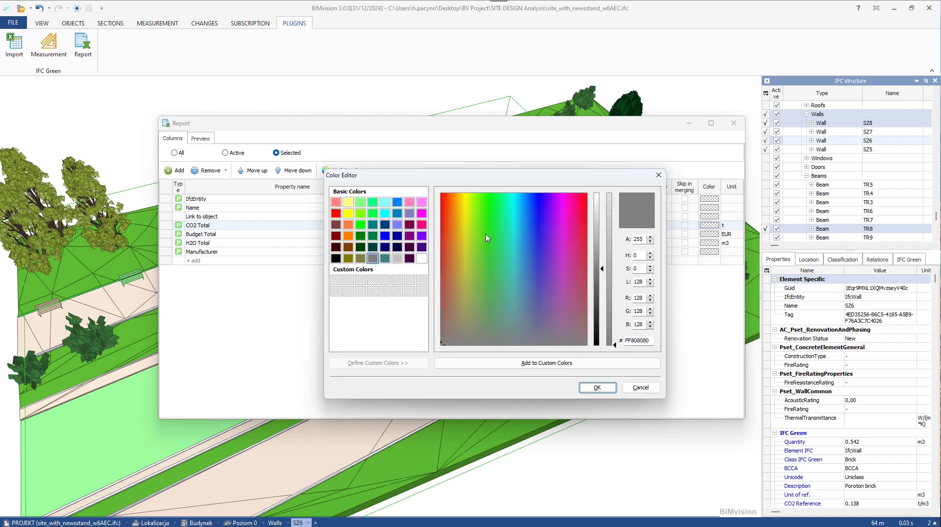
pyautogui.moveTo(463, 249); pyautogui.dragTo(446, 297)
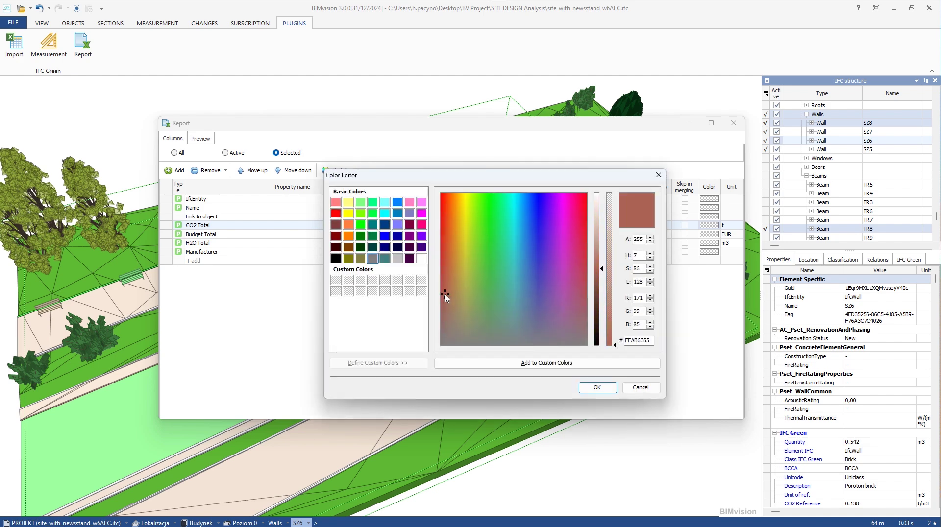
pyautogui.click(422, 261)
pyautogui.click(597, 388)
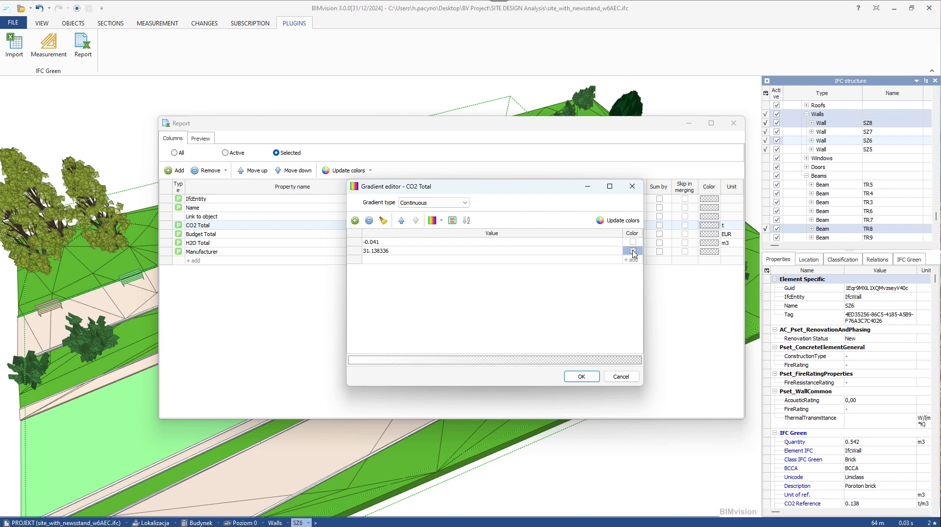
# Assign red to the highest value of the CO2 Total gradient and accept the gradient.
pyautogui.click(632, 251)
pyautogui.click(572, 322)
pyautogui.click(597, 387)
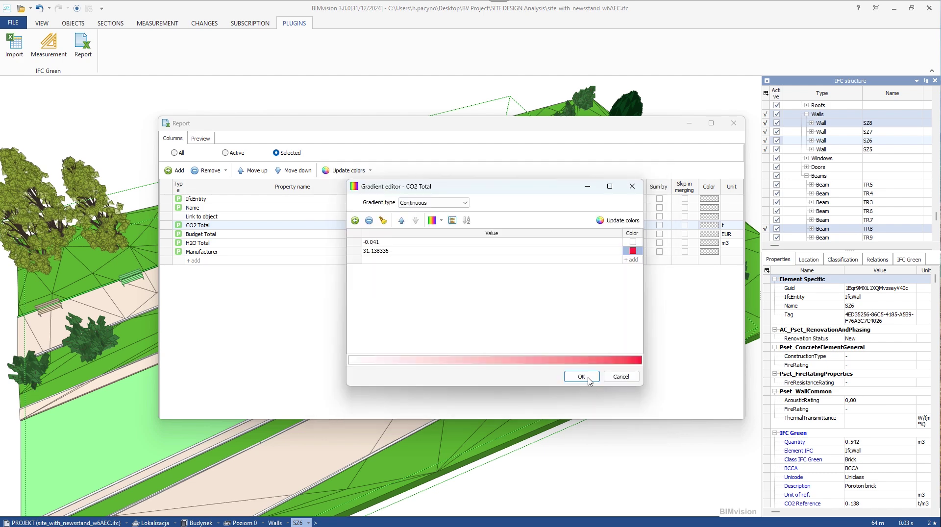
pyautogui.click(588, 378)
# Preview the report and update the model's object colors with the CO2 Total gradient.
pyautogui.click(200, 140)
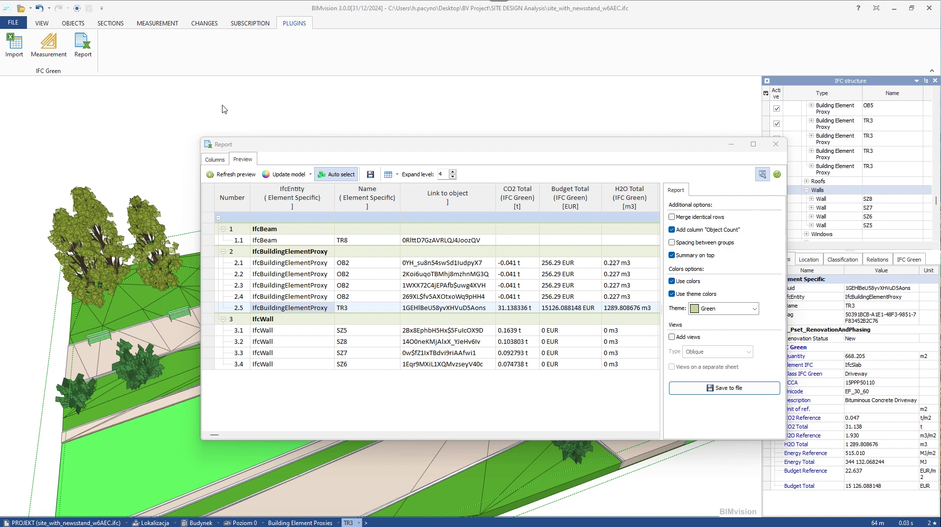
pyautogui.moveTo(295, 124)
pyautogui.mouseDown()
pyautogui.moveTo(287, 123)
pyautogui.moveTo(293, 132)
pyautogui.mouseUp()
pyautogui.moveTo(301, 146); pyautogui.dragTo(305, 149)
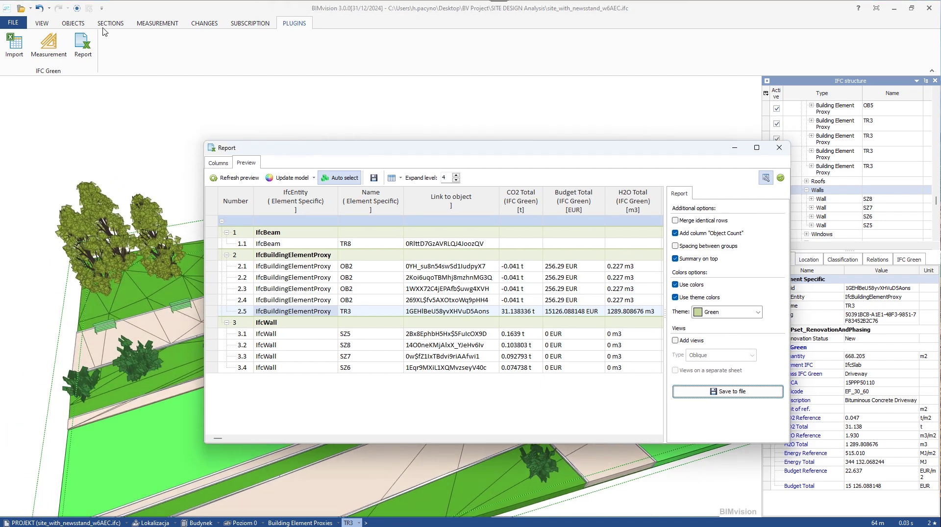
pyautogui.click(282, 179)
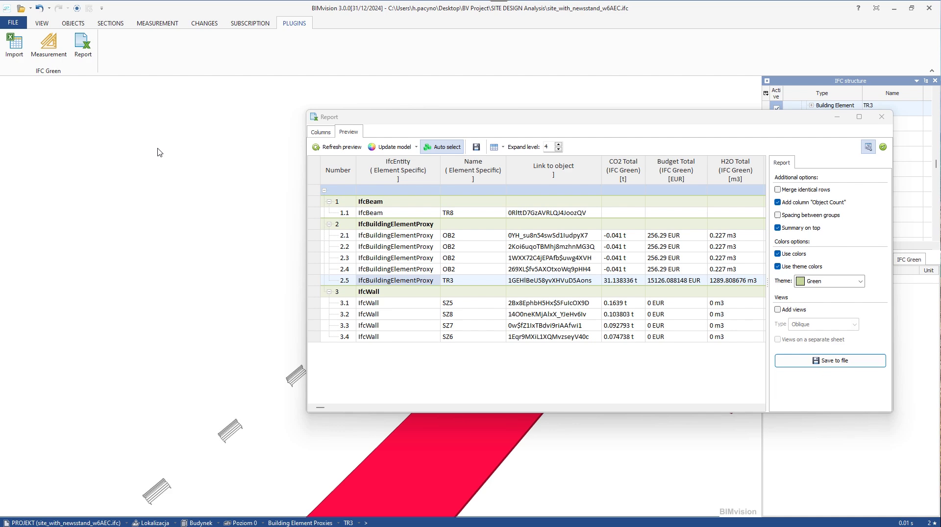
# Save the report as the Excel file IG_site_with_newsstand_w6AEC.xlsx in the Documents folder.
pyautogui.moveTo(458, 117); pyautogui.dragTo(354, 136)
pyautogui.click(722, 384)
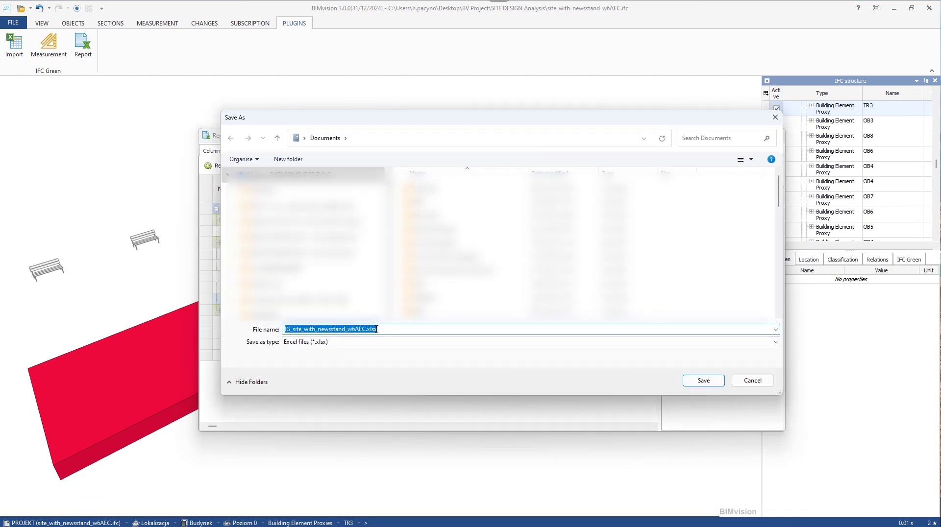
pyautogui.click(703, 377)
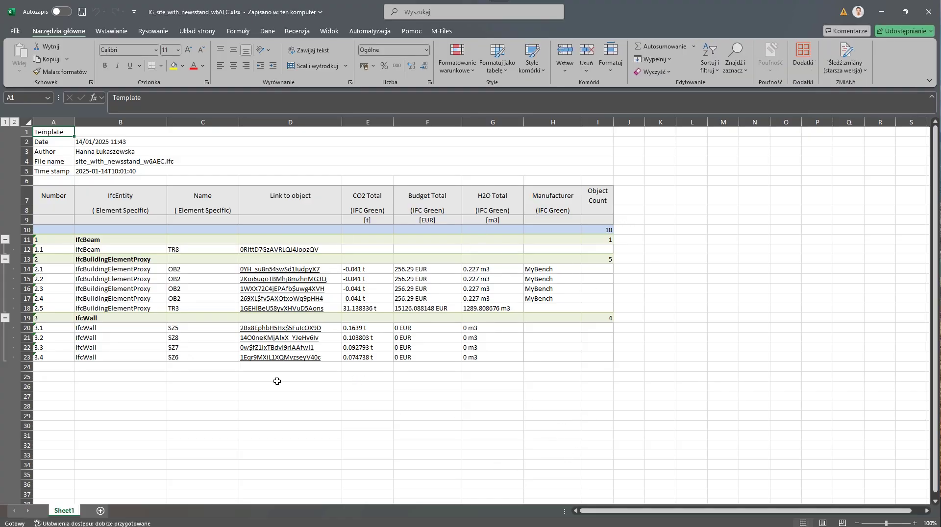
# Close the report and follow road TR3's object link from the Excel file to locate it in the model.
pyautogui.click(297, 311)
pyautogui.click(774, 136)
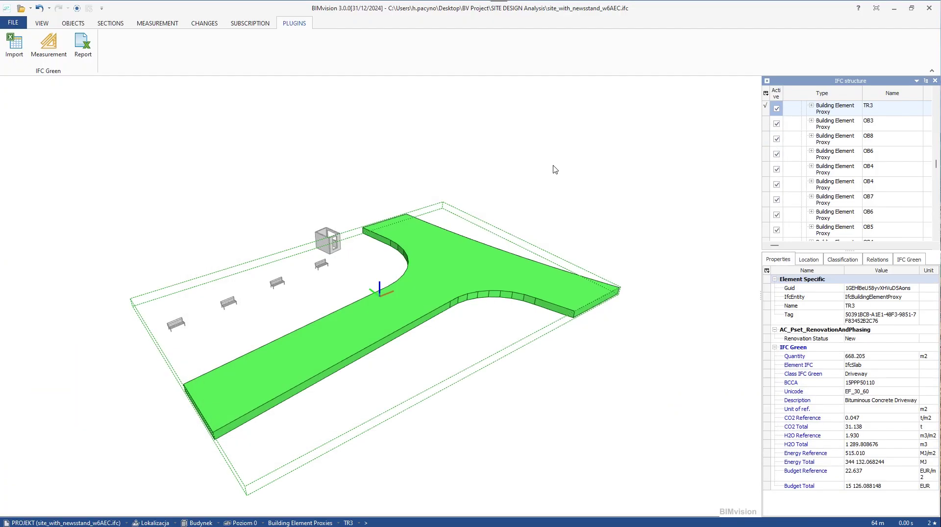
pyautogui.click(318, 177)
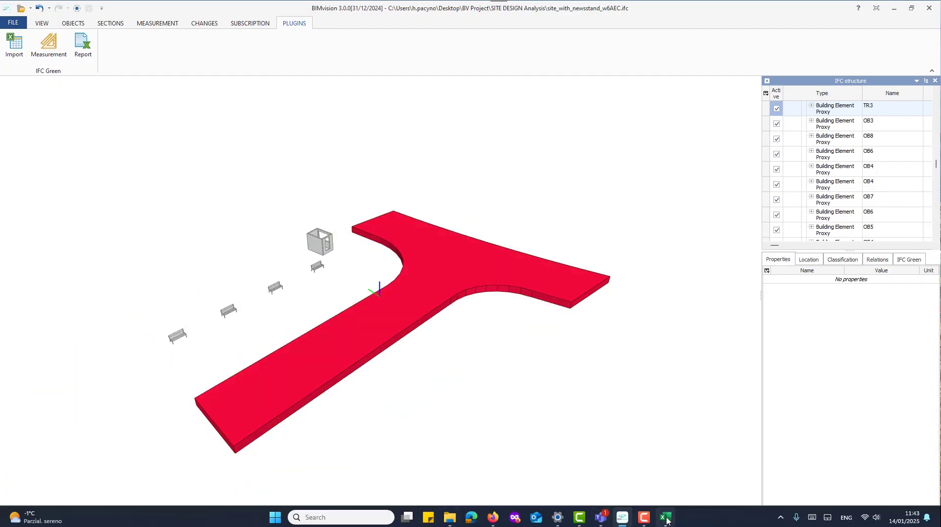
pyautogui.click(666, 518)
pyautogui.click(310, 314)
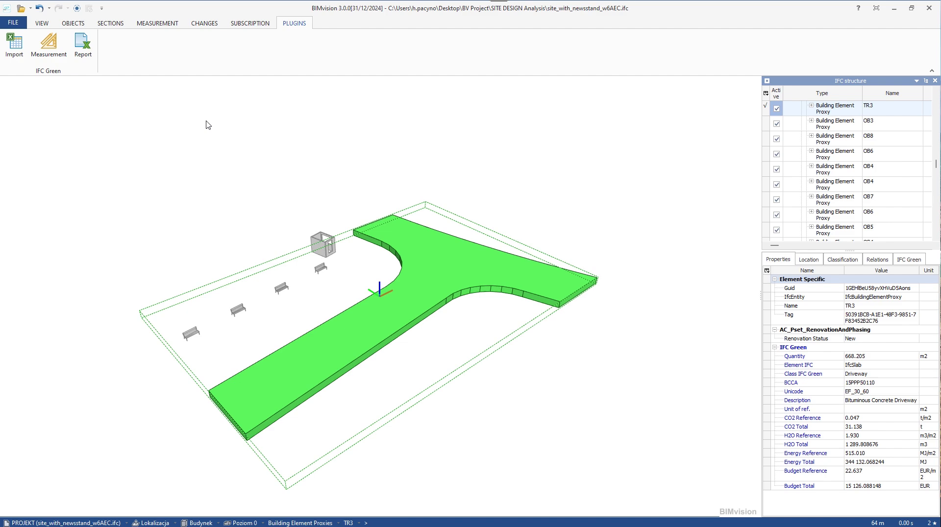
pyautogui.click(200, 150)
# Display all model objects again and restore their original colors.
pyautogui.click(74, 24)
pyautogui.click(15, 47)
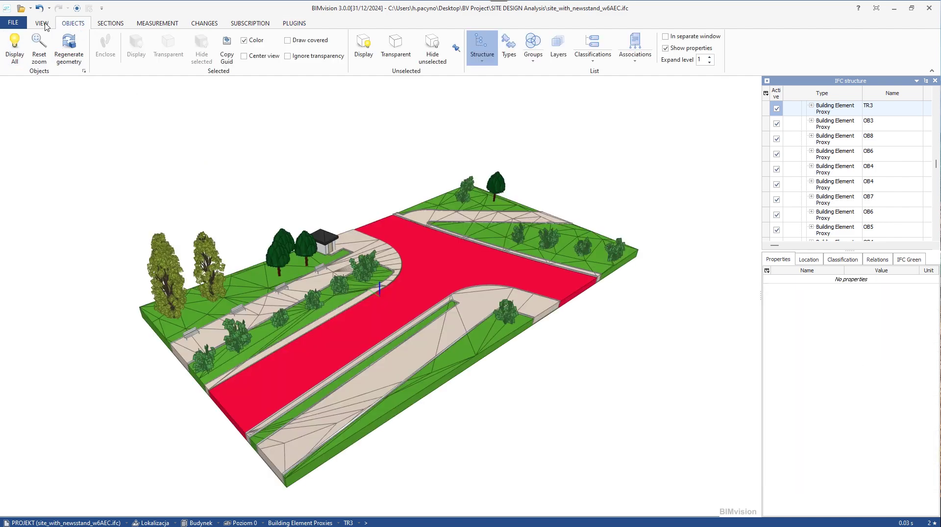
pyautogui.click(44, 25)
pyautogui.click(320, 71)
pyautogui.click(344, 96)
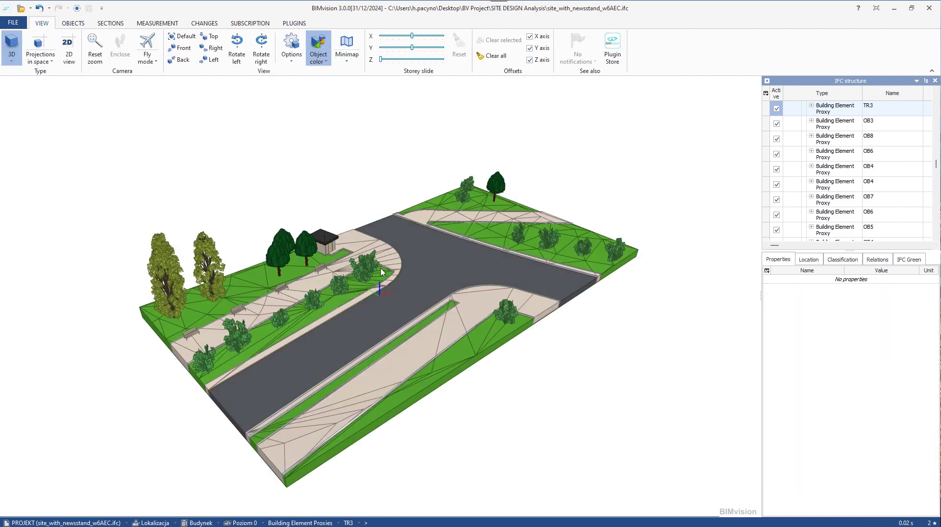
# Follow the object links of wall SZ5 and beam TR8 from the Excel report to locate them in the model.
pyautogui.click(667, 520)
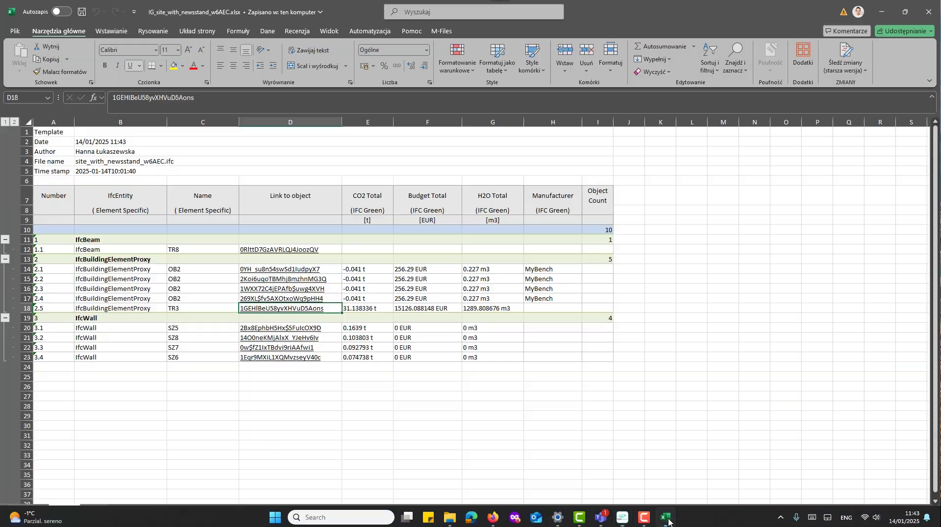
pyautogui.click(289, 329)
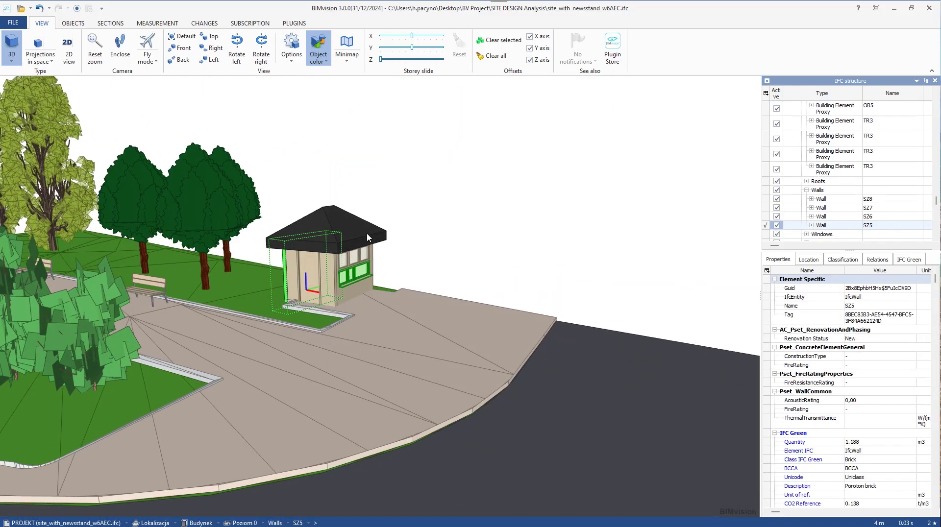
pyautogui.click(665, 519)
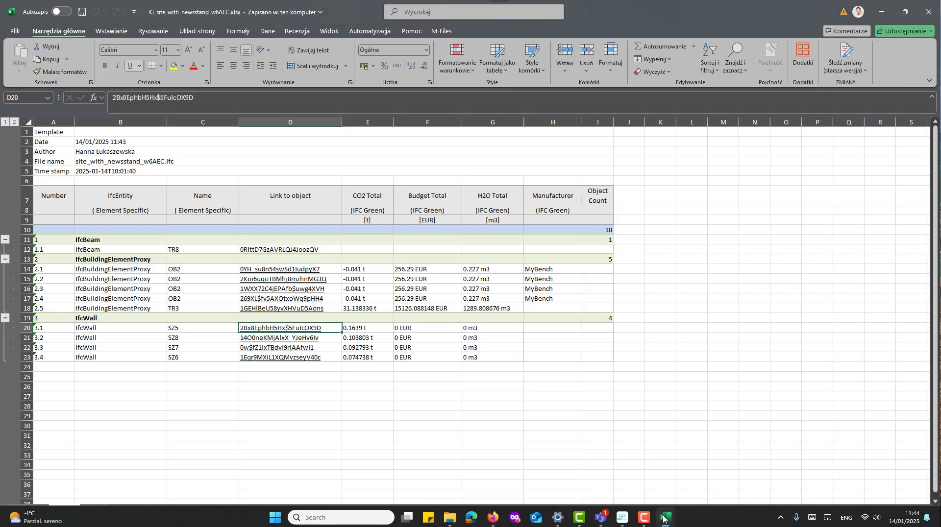
pyautogui.click(283, 251)
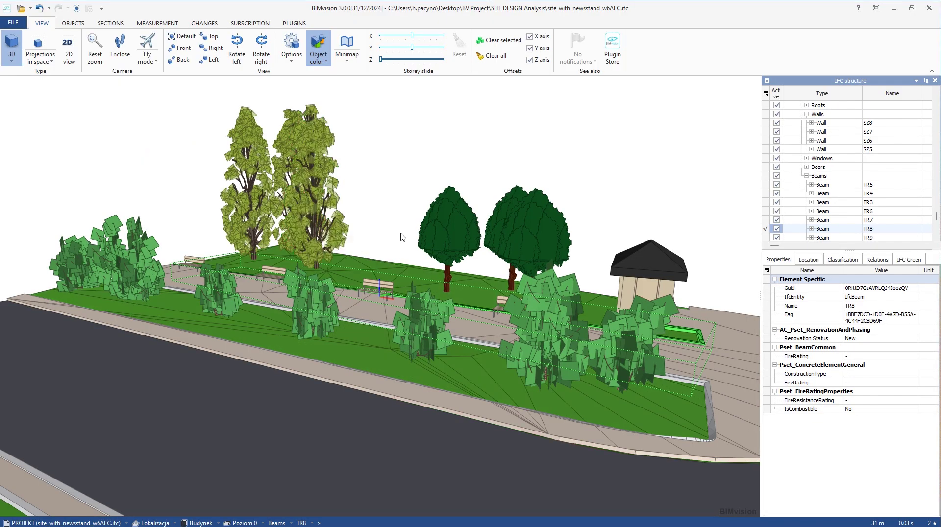
pyautogui.scroll(-3, 592, 219)
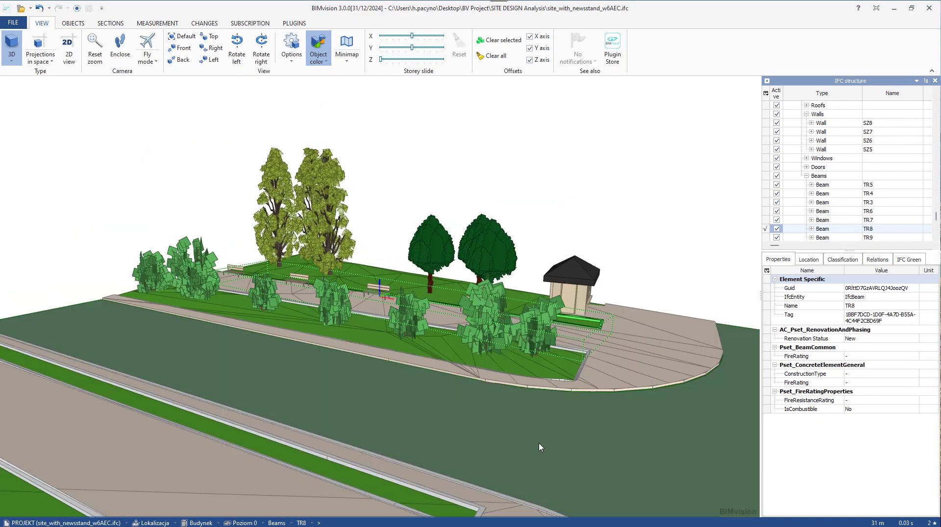
# Follow the Excel links of wall SZ5 and the third OB2 bench, and examine the bench's IFC Green properties.
pyautogui.click(665, 519)
pyautogui.click(311, 328)
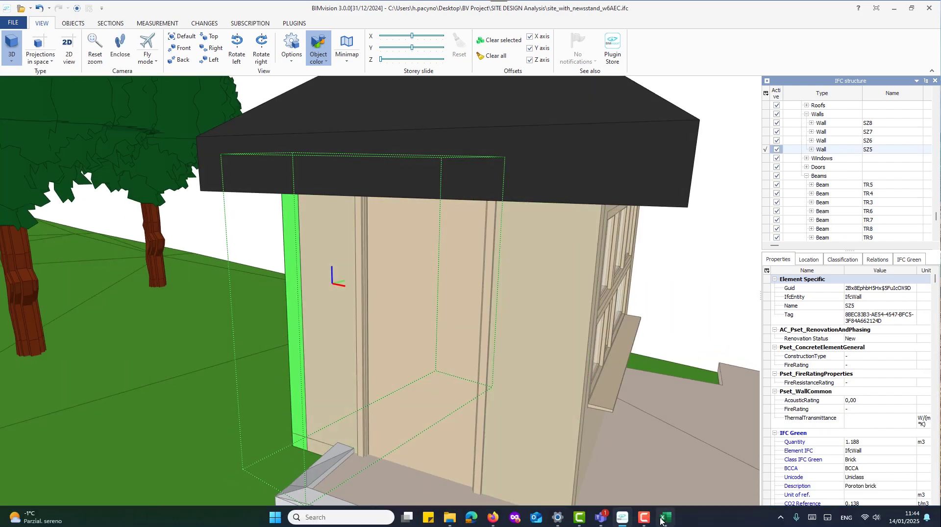
pyautogui.click(663, 518)
pyautogui.click(291, 293)
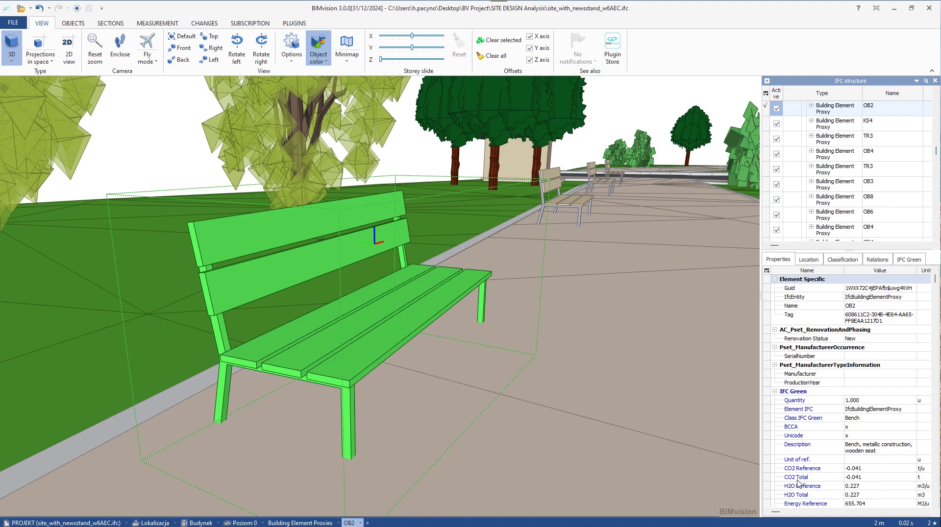
pyautogui.moveTo(936, 279); pyautogui.dragTo(936, 499)
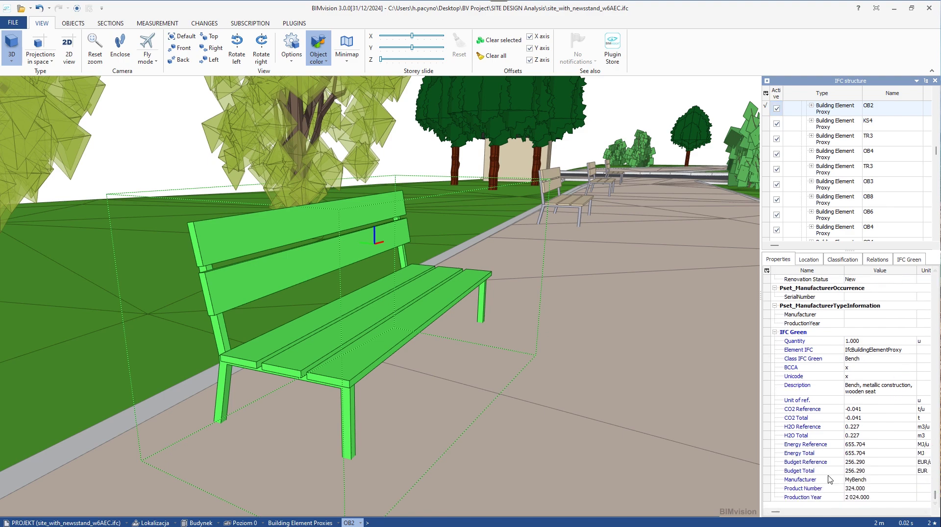
pyautogui.click(631, 103)
# Save the project as the BIMvision file site_with_newsstand_w6AEC_w1.BVF in the SITE DESIGN Analysis folder.
pyautogui.scroll(-6, 595, 130)
pyautogui.moveTo(594, 147); pyautogui.dragTo(393, 334)
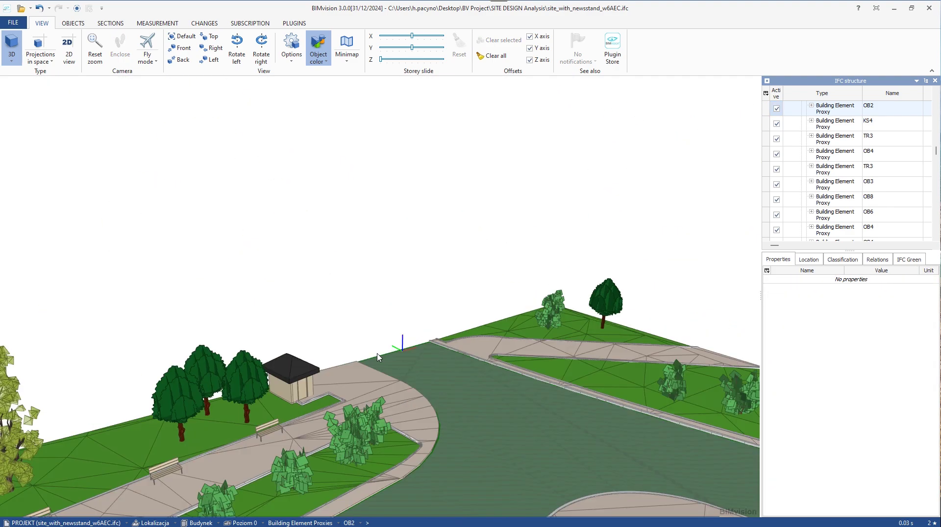
pyautogui.moveTo(373, 318); pyautogui.dragTo(384, 230, button='middle')
pyautogui.click(13, 23)
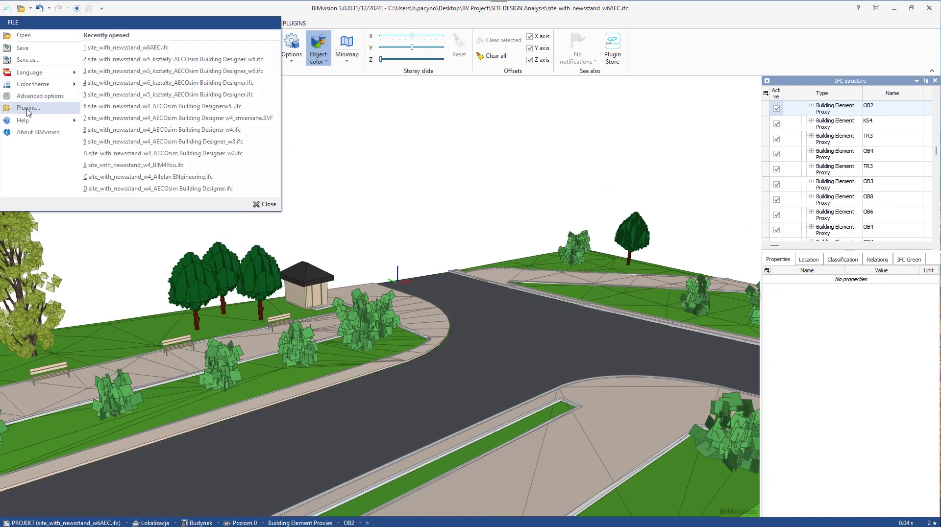
pyautogui.click(37, 61)
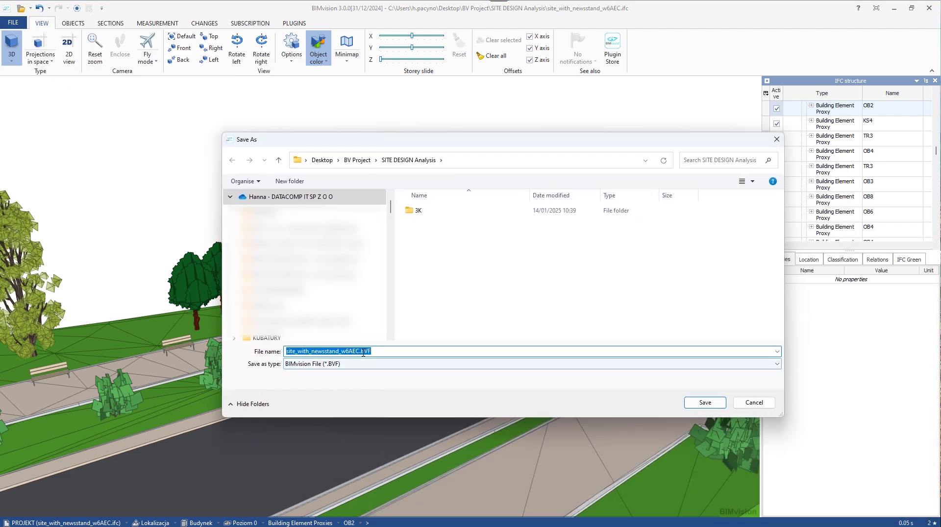
pyautogui.click(360, 352)
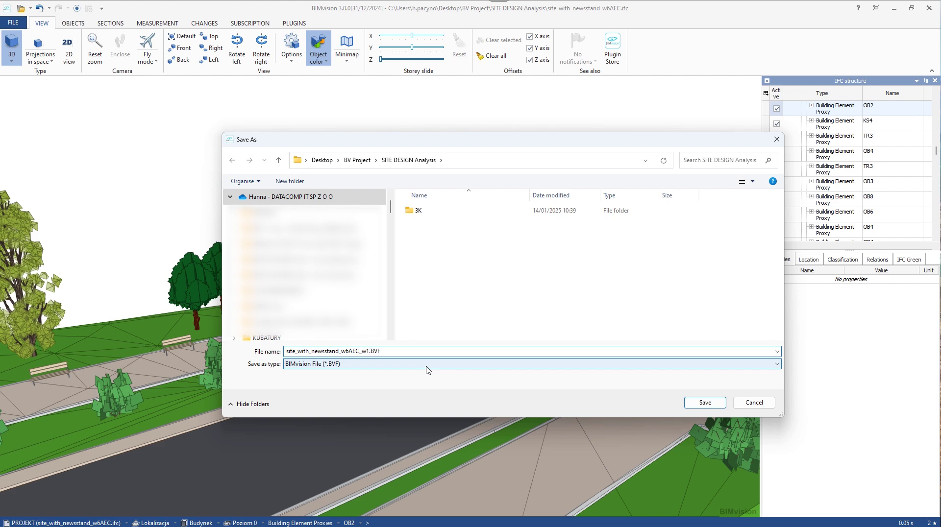
pyautogui.press('Return')
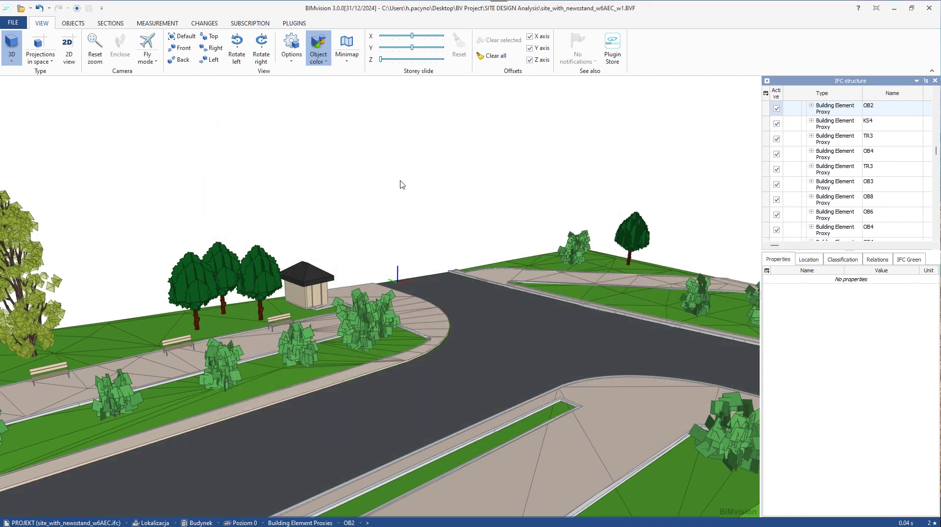